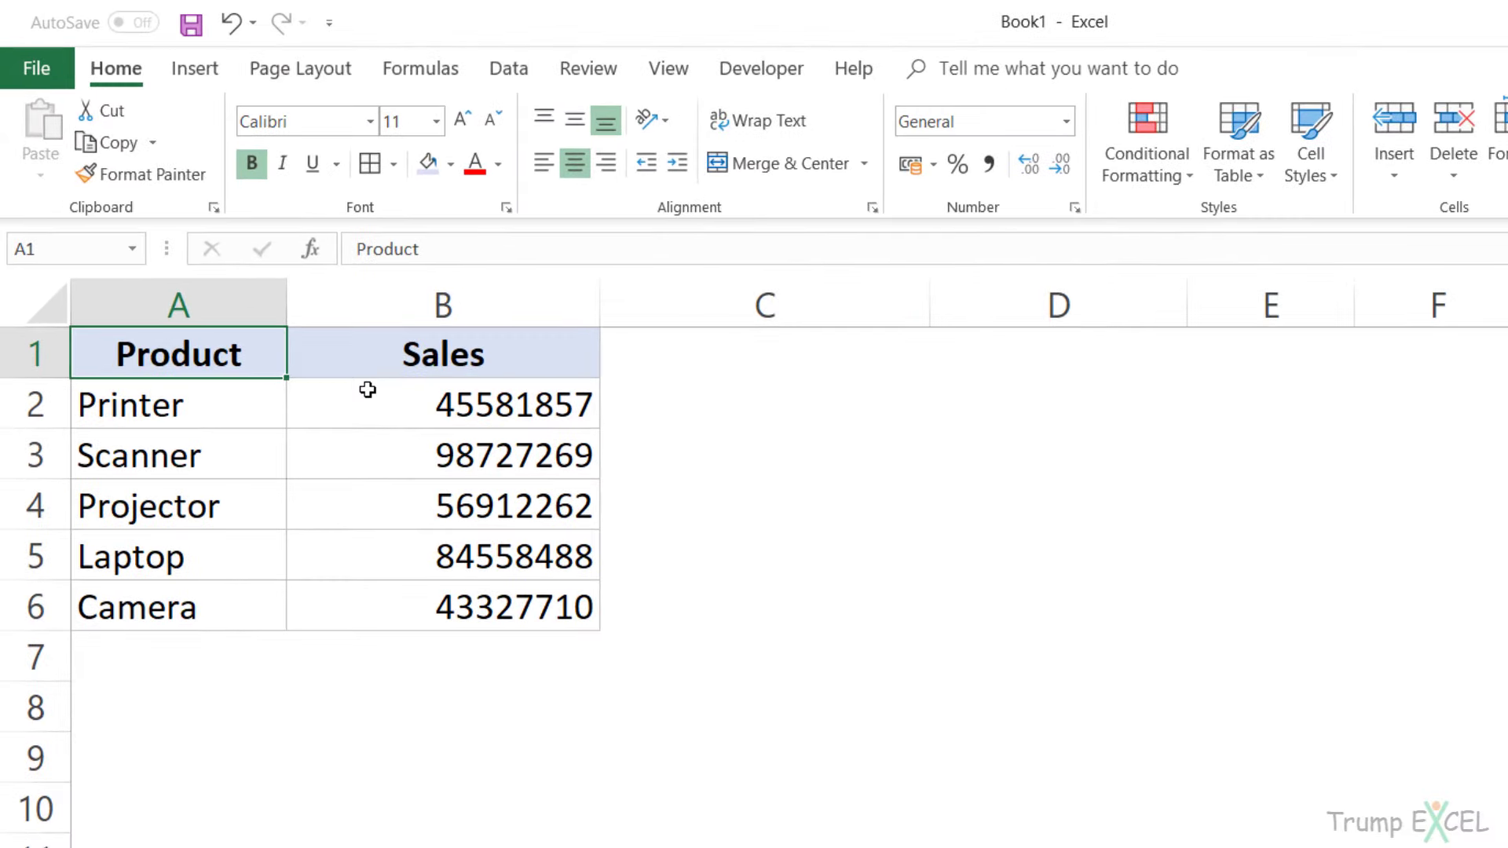
Copy the Sales figures from B2:B6 and paste them into C2:C6.
{"action": "left_click_drag", "start_coordinate": [380, 410], "coordinate": [380, 597]}
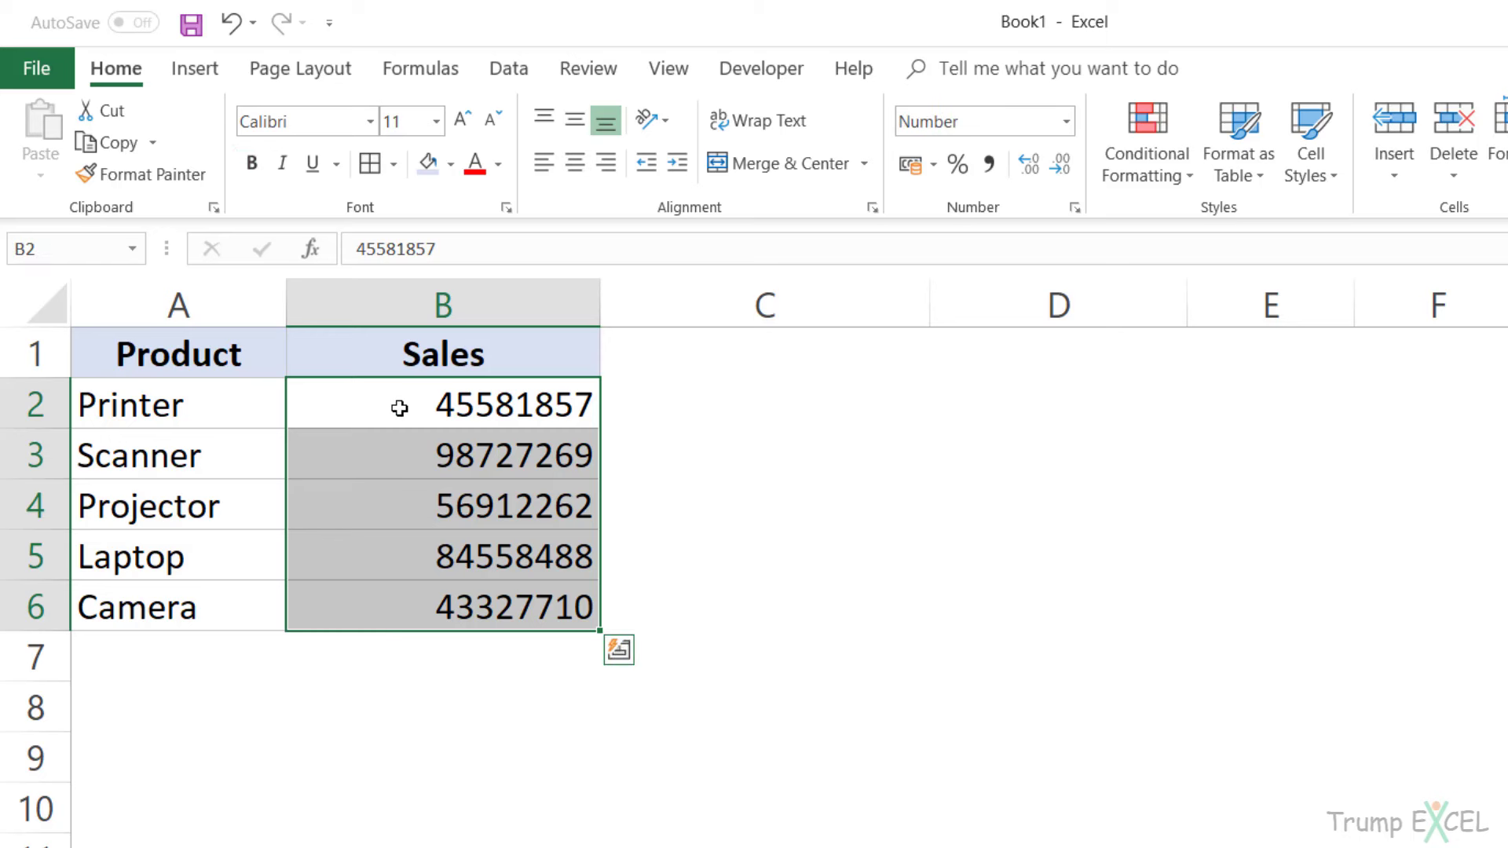
{"action": "key", "text": "ctrl+c"}
{"action": "left_click", "coordinate": [723, 407]}
{"action": "key", "text": "ctrl+v"}
{"action": "key", "text": "Escape"}
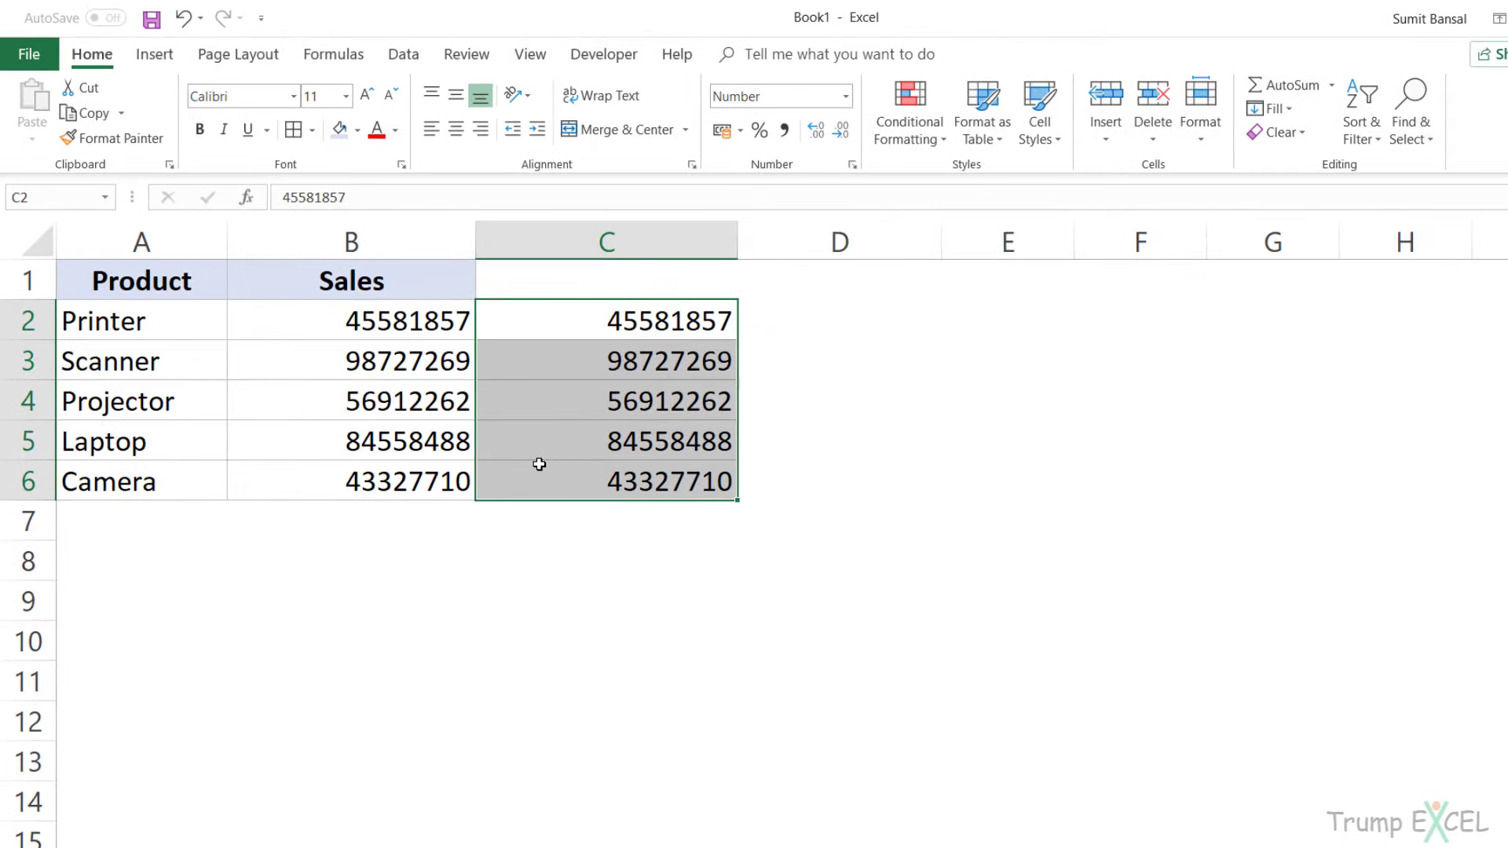
In Format Cells, enter the Custom type code 0,, "M" for the copied sales, previewing 46 M.
{"action": "key", "text": "ctrl+1"}
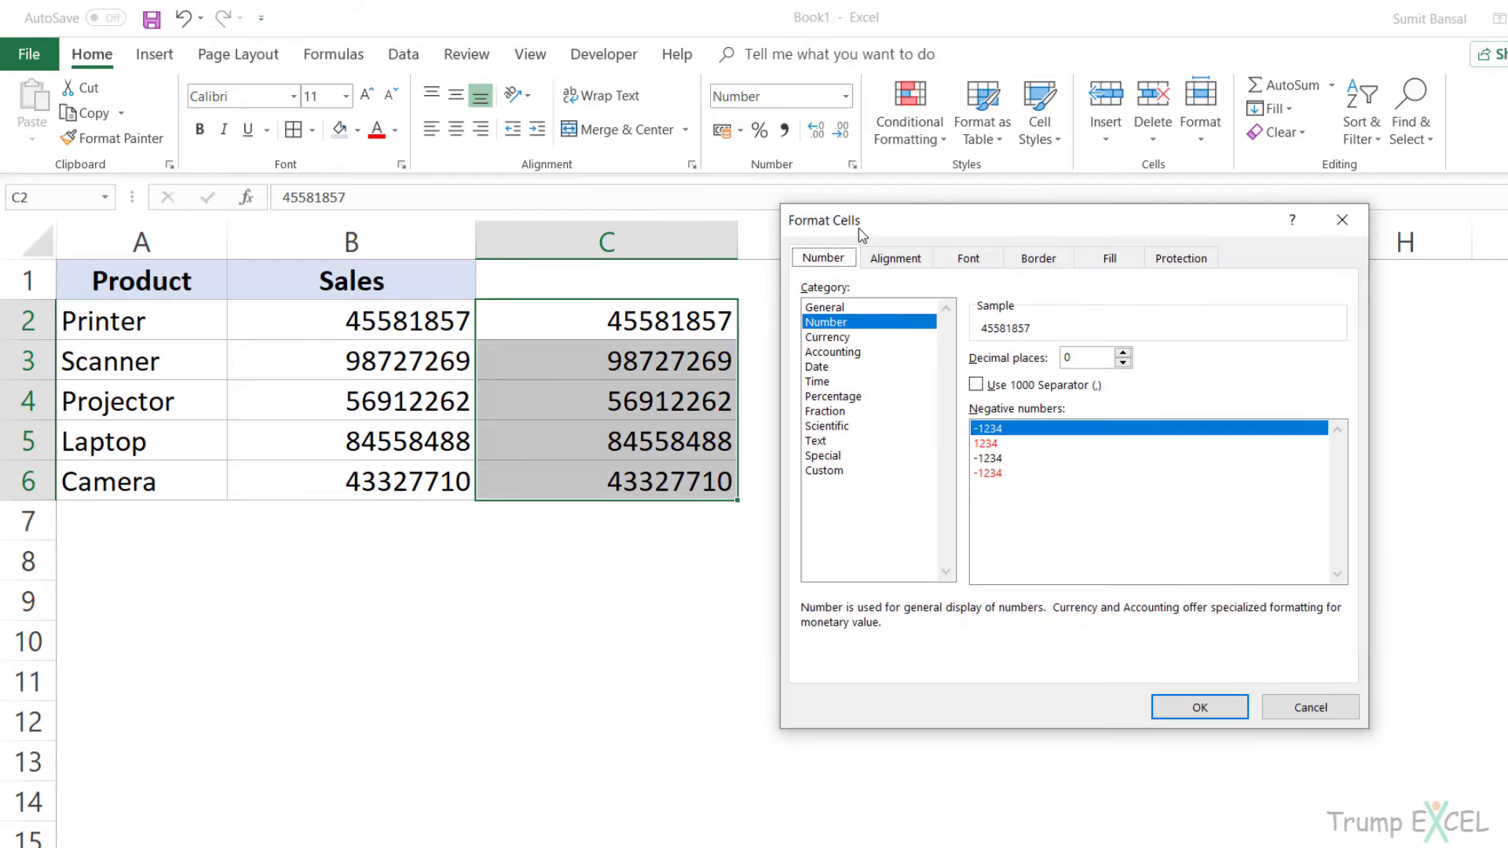
{"action": "left_click", "coordinate": [1343, 220]}
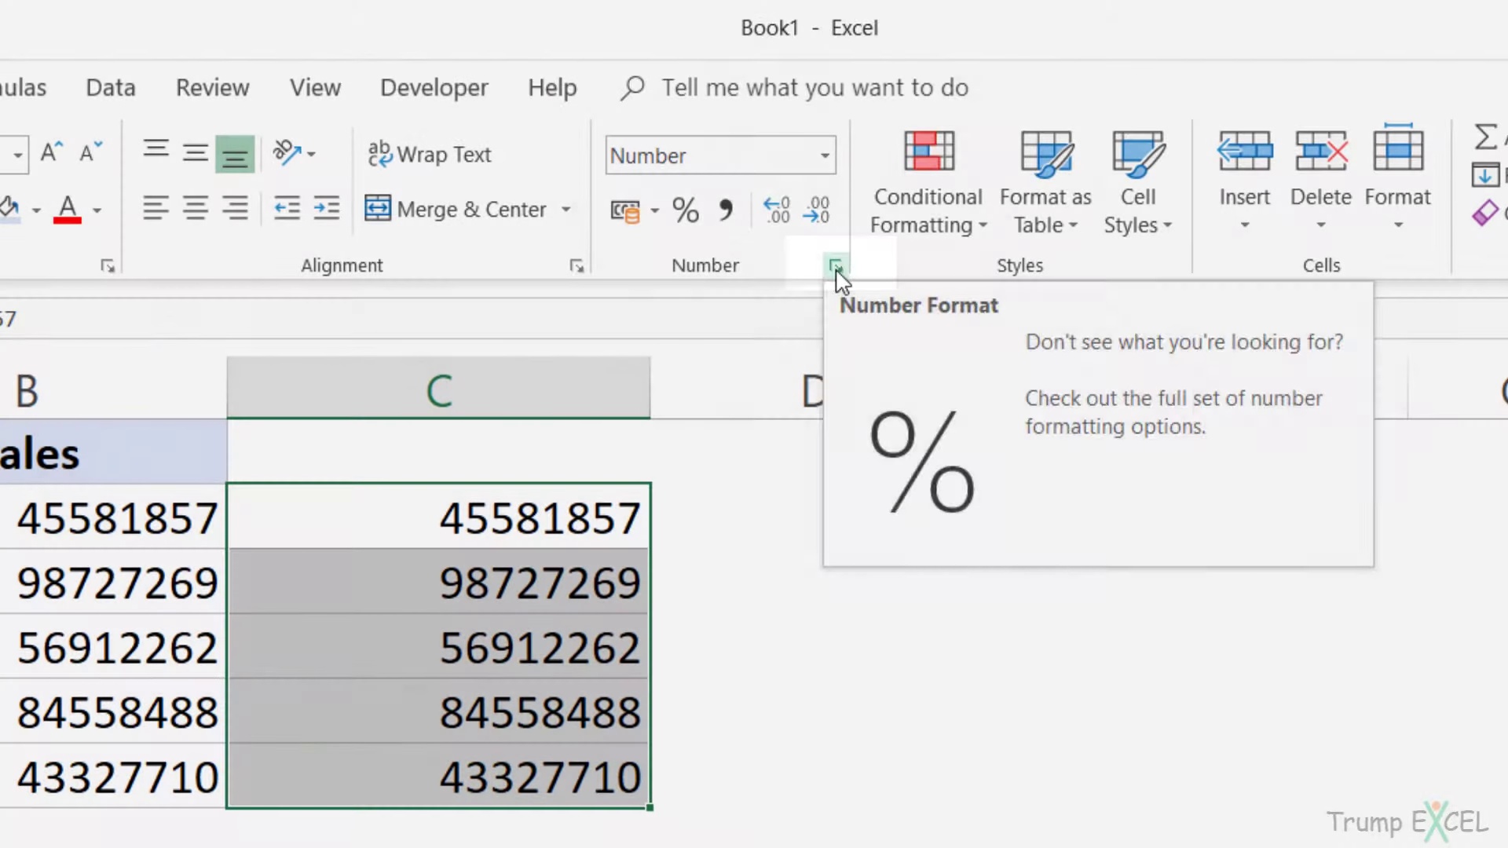
{"action": "left_click", "coordinate": [837, 267]}
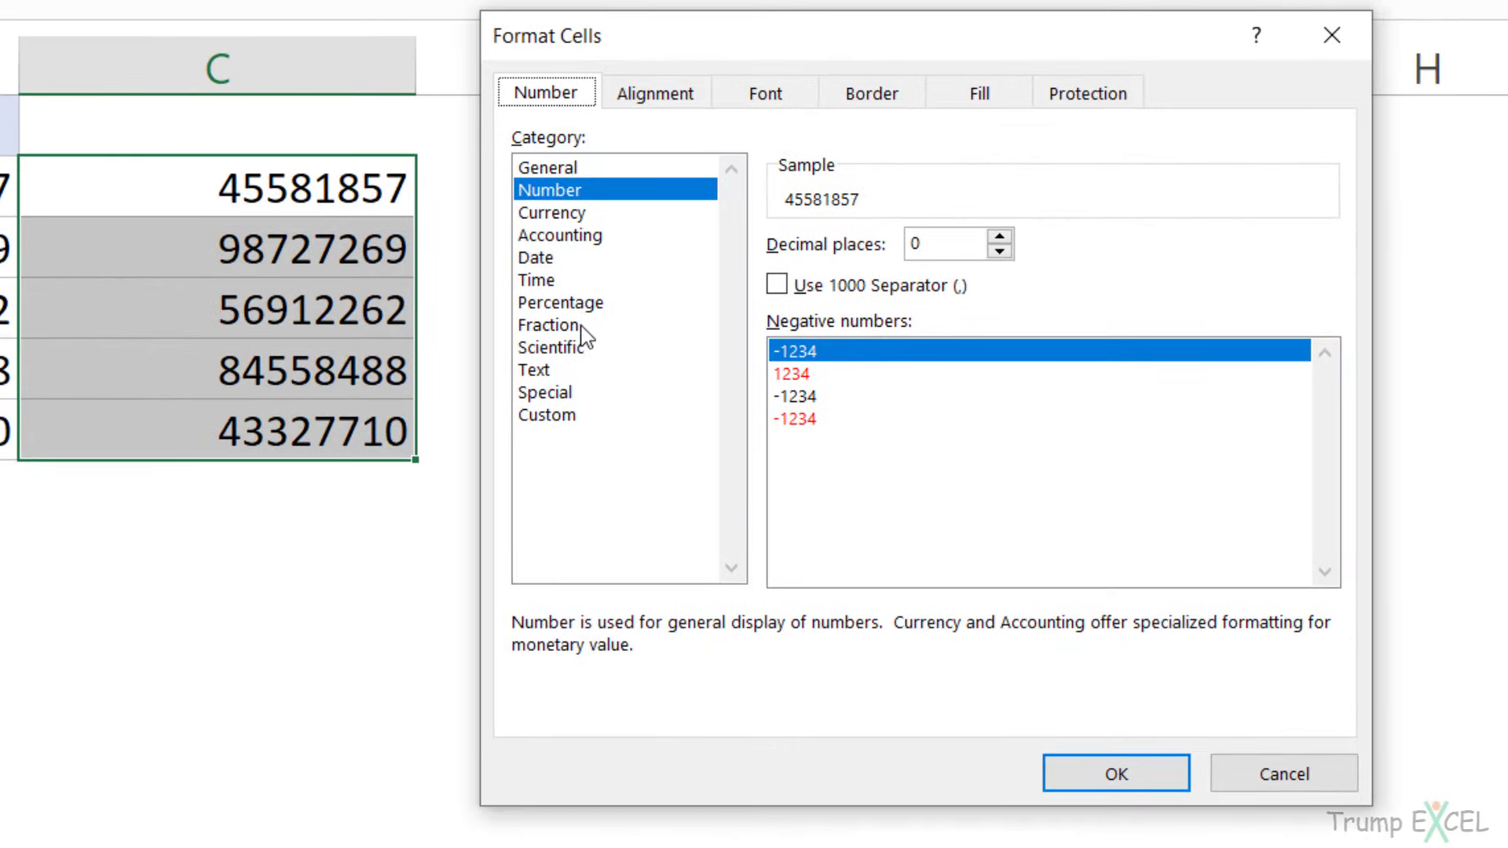
{"action": "left_click", "coordinate": [559, 417]}
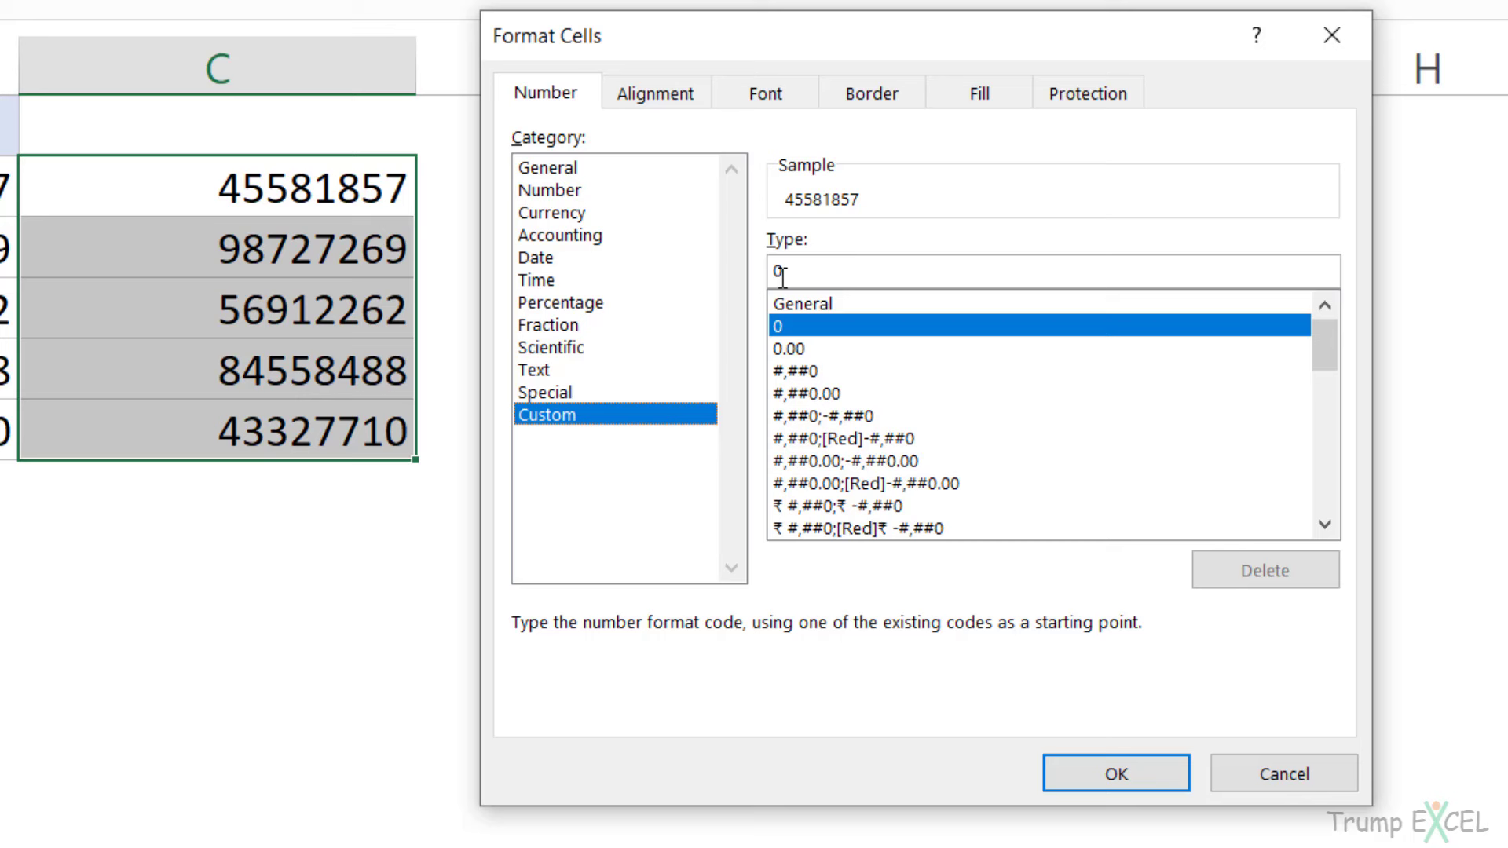
{"action": "left_click_drag", "start_coordinate": [795, 271], "coordinate": [757, 271]}
{"action": "key", "text": "BackSpace"}
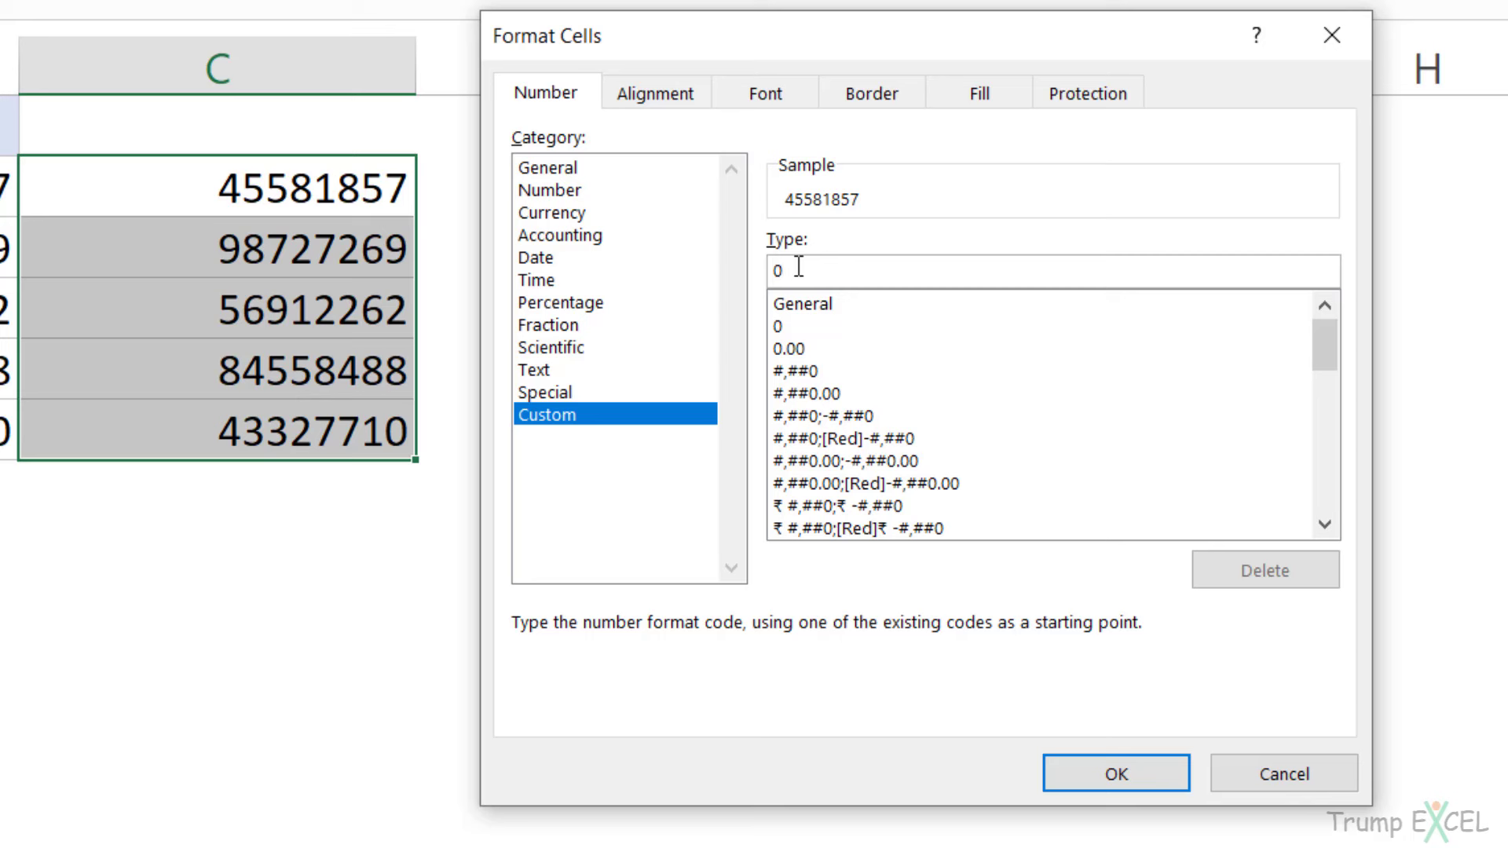
{"action": "type", "text": ",,"}
{"action": "key", "text": "BackSpace"}
{"action": "type", "text": ", \"M"}
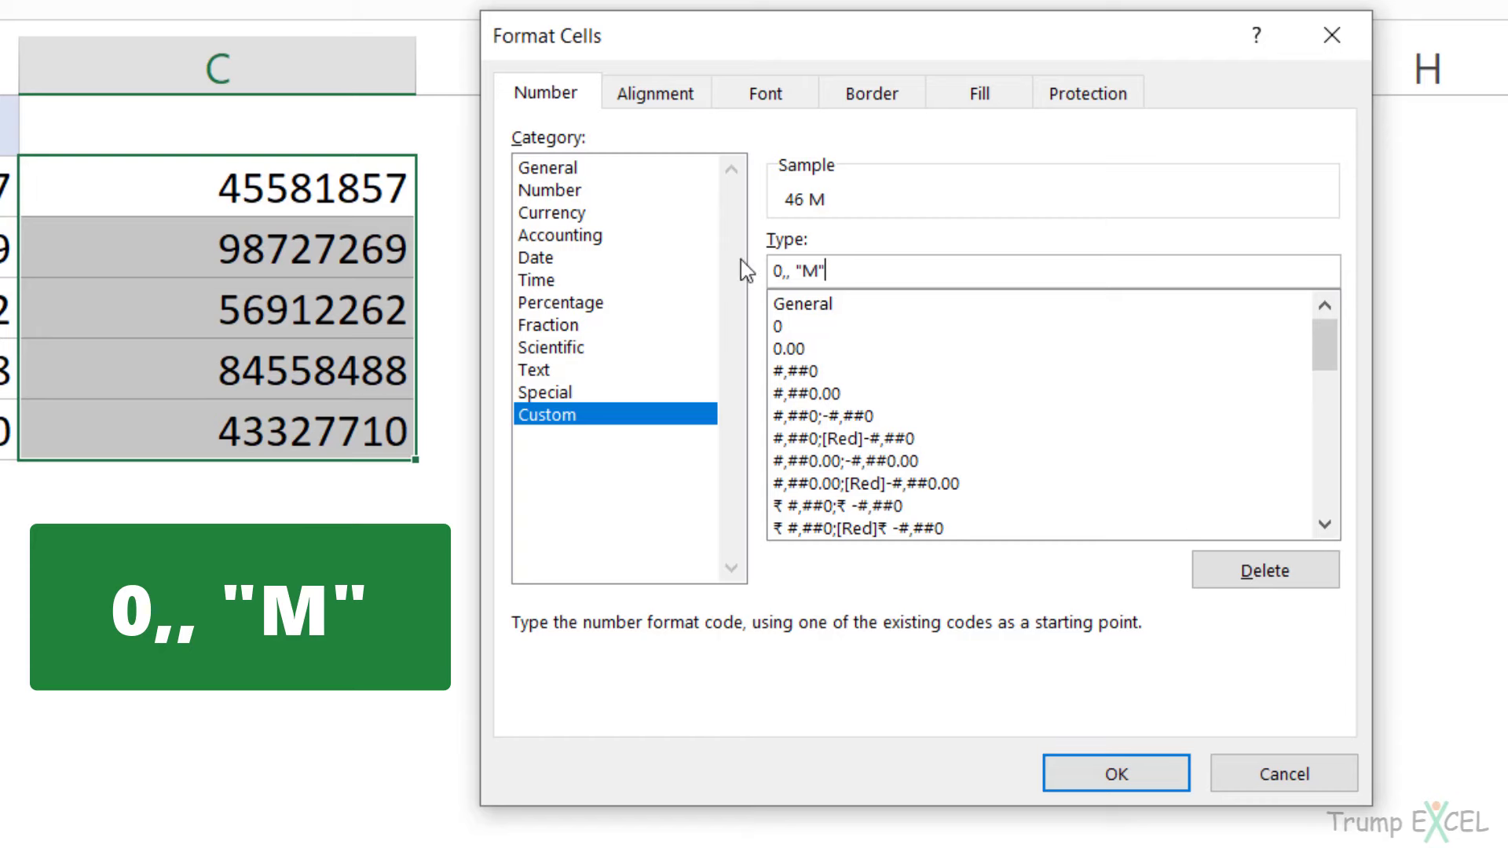
Apply the 0,, "M" format to column C and confirm that C2 and C3 keep their full values.
{"action": "left_click", "coordinate": [1133, 766]}
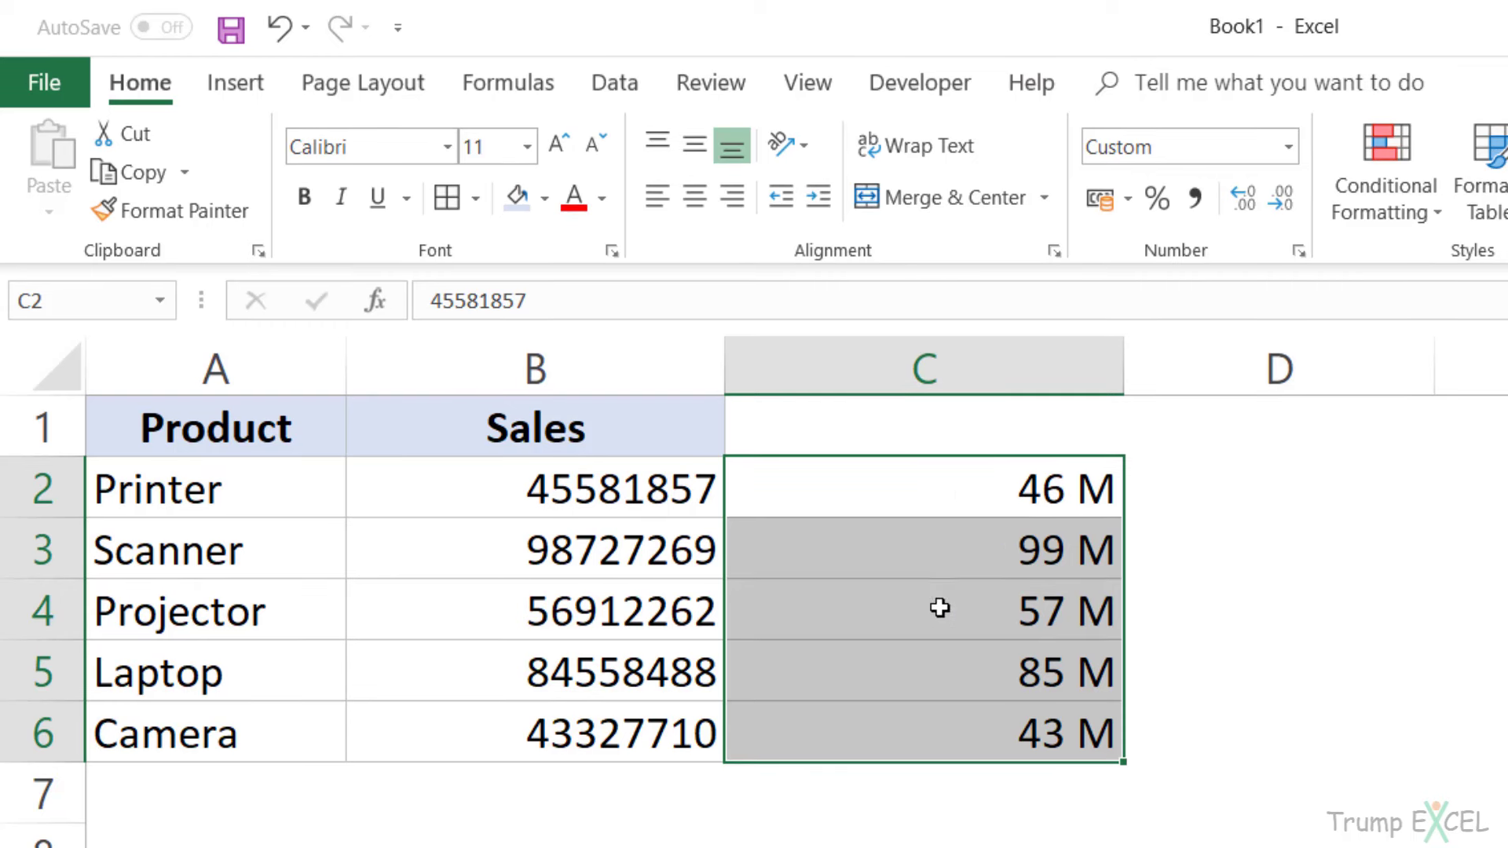
{"action": "left_click", "coordinate": [908, 496]}
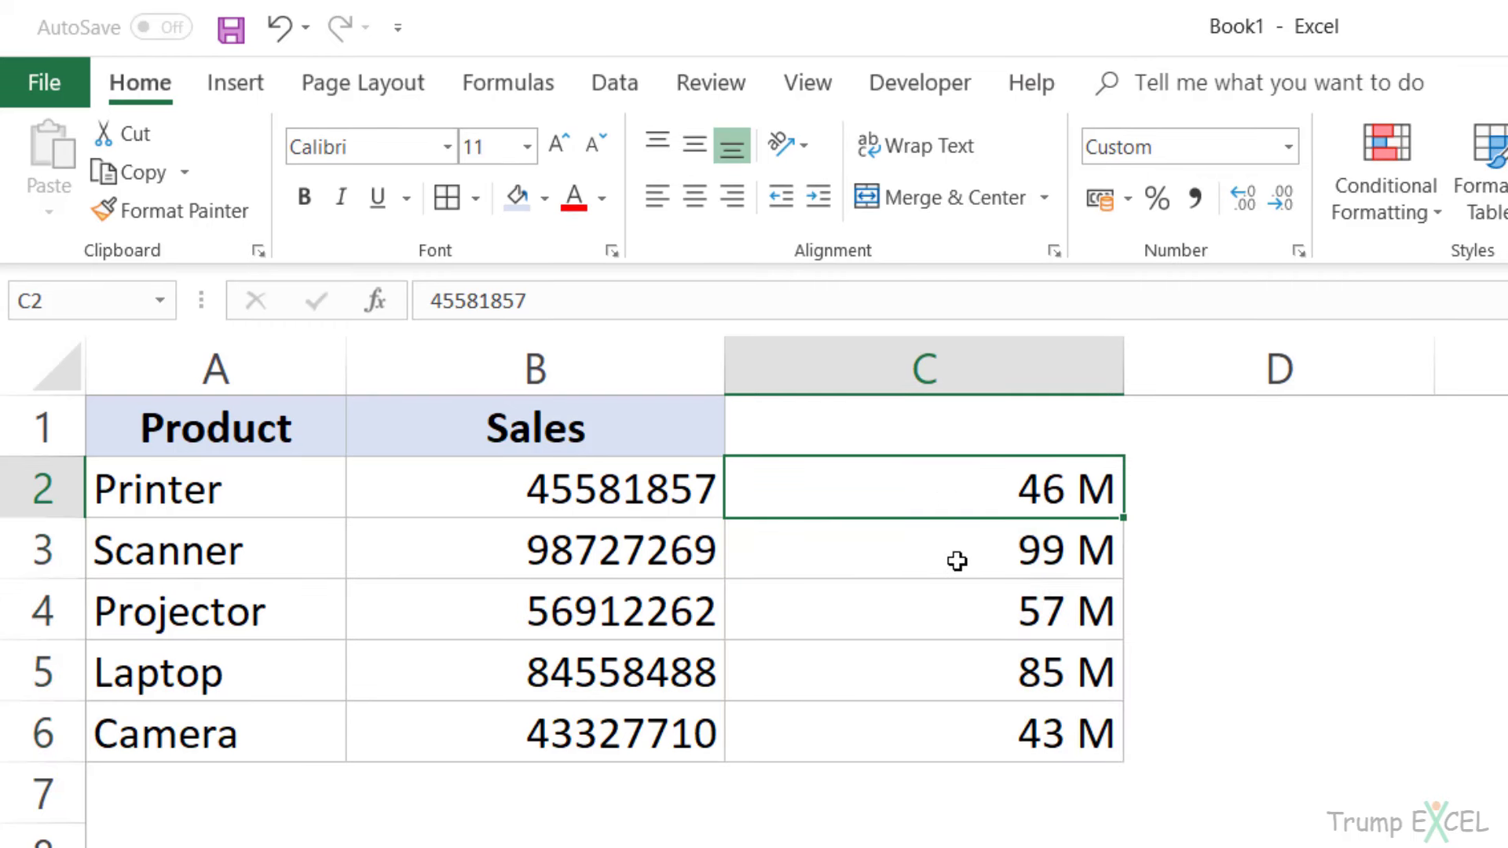
{"action": "left_click", "coordinate": [1021, 560]}
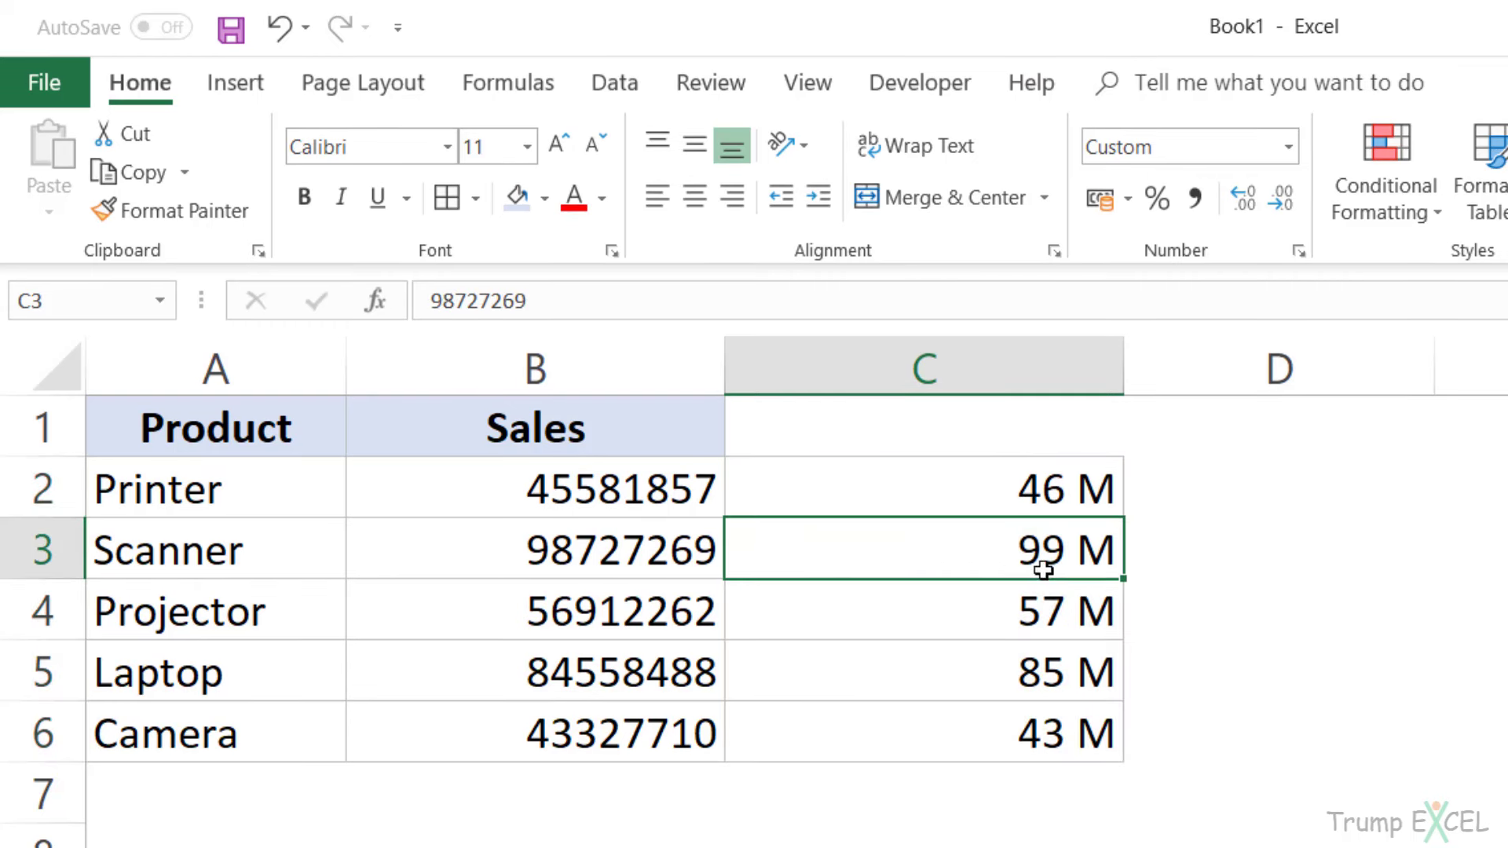
{"action": "left_click", "coordinate": [967, 499]}
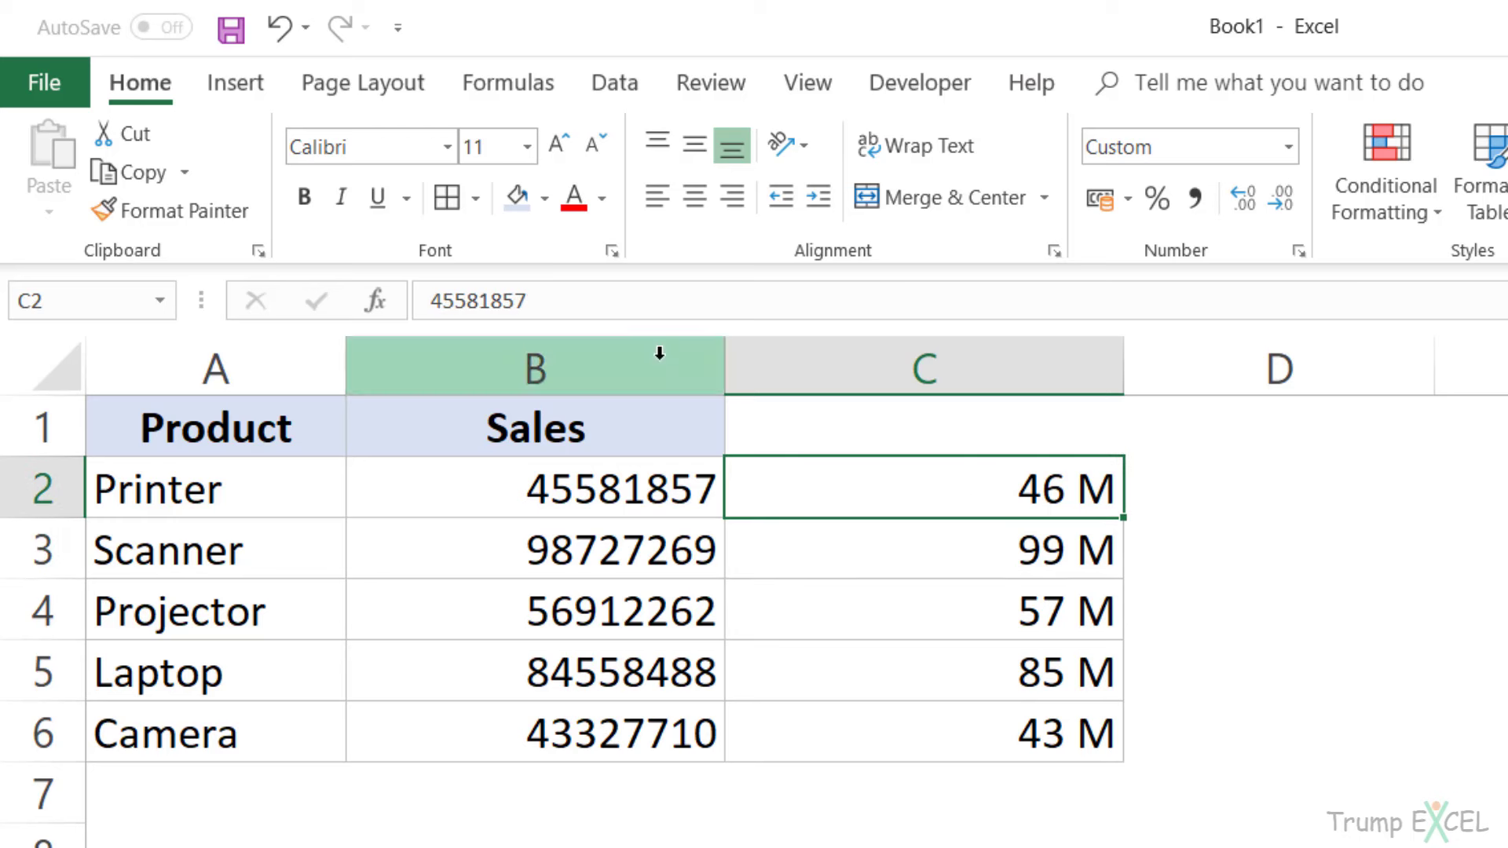
{"action": "left_click_drag", "start_coordinate": [563, 301], "coordinate": [430, 301]}
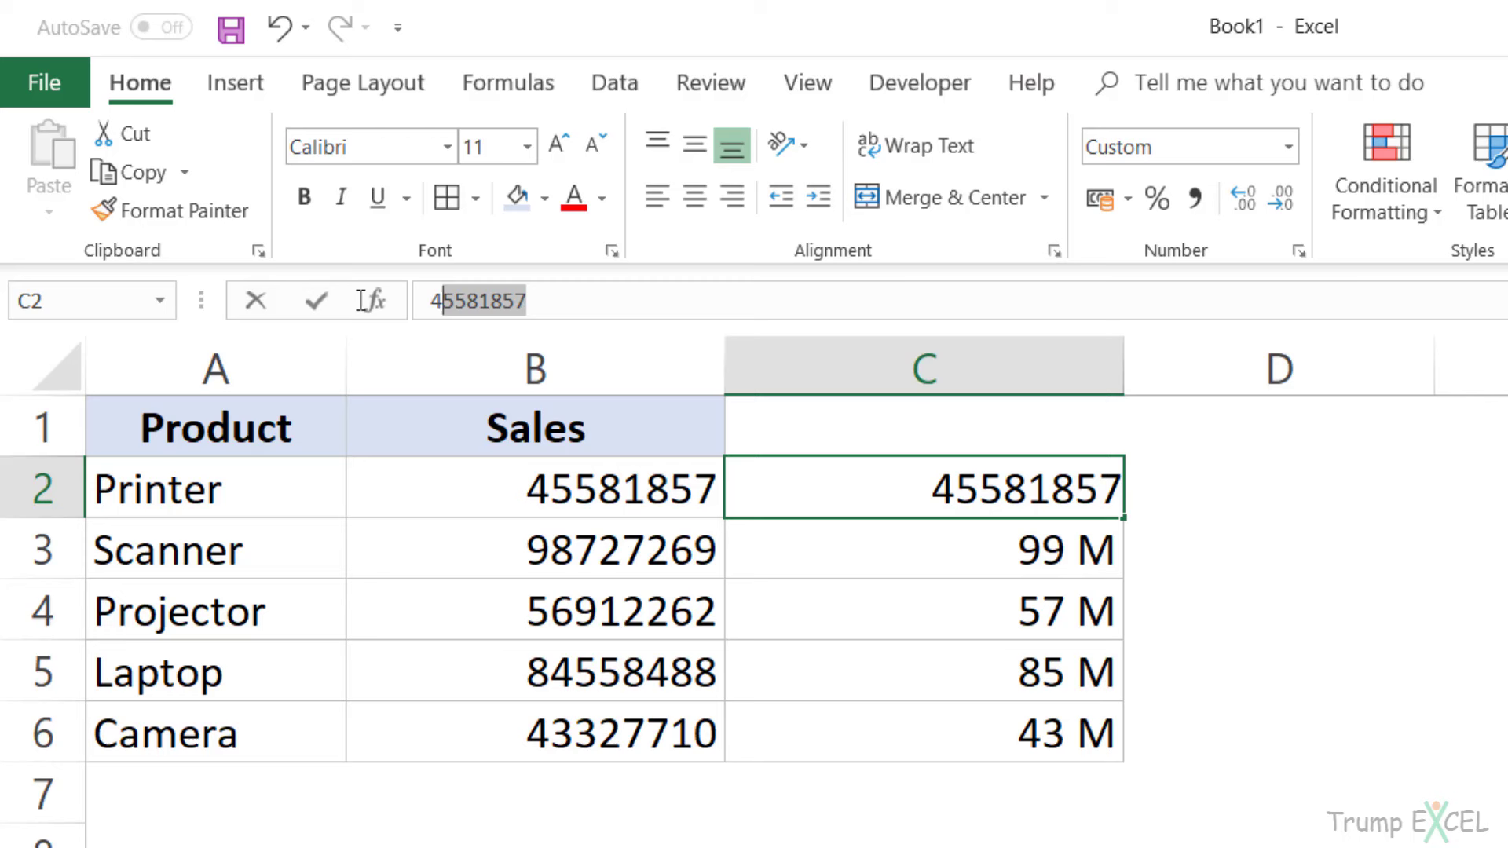
{"action": "left_click", "coordinate": [797, 499]}
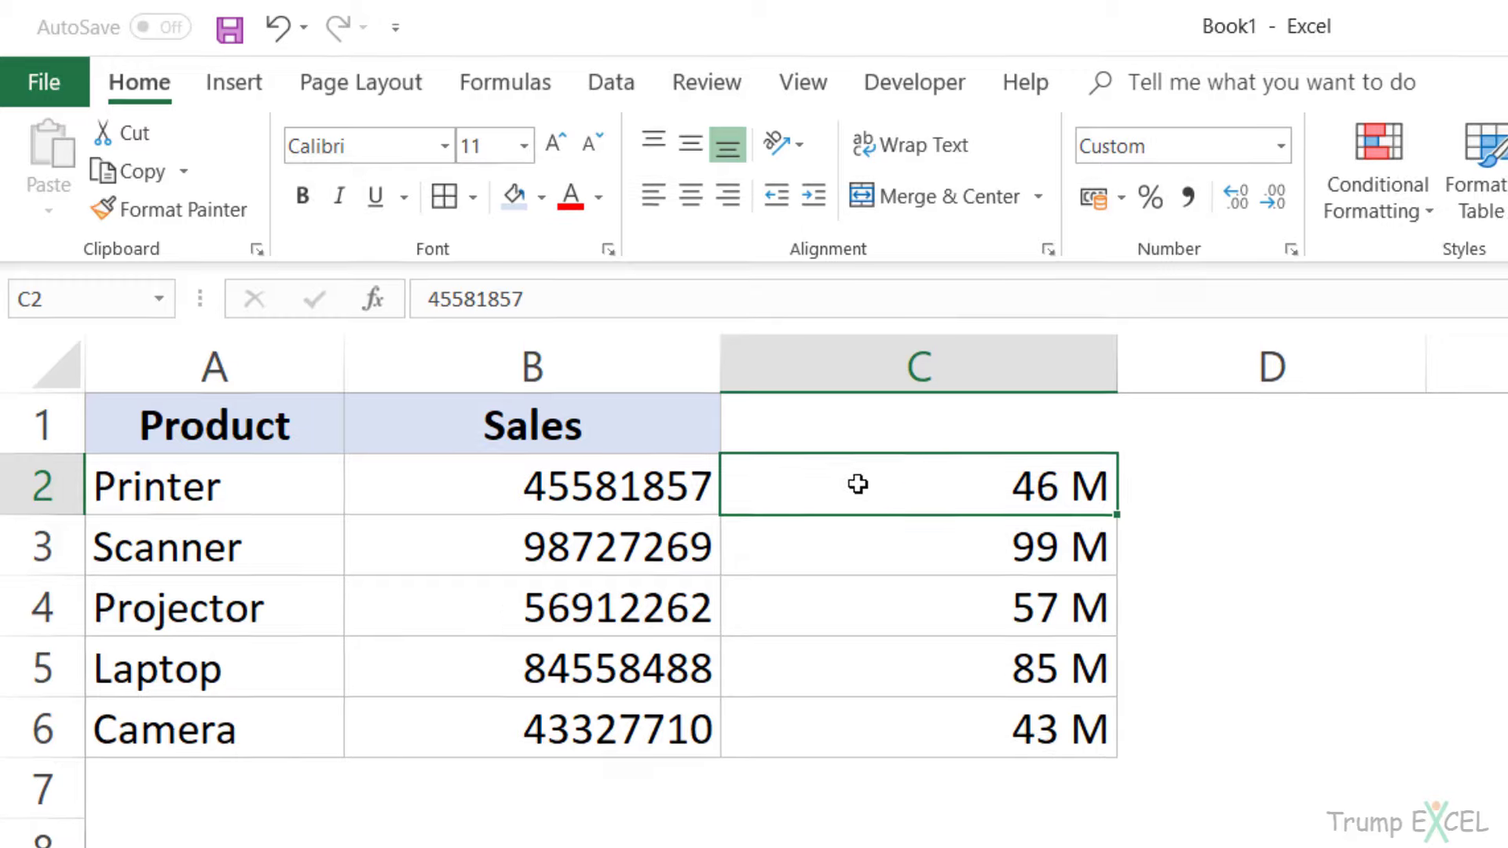
Change the C2:C6 custom format to 0.00,, "M" so values read 45.58 M, 98.73 M.
{"action": "left_click_drag", "start_coordinate": [857, 484], "coordinate": [857, 717]}
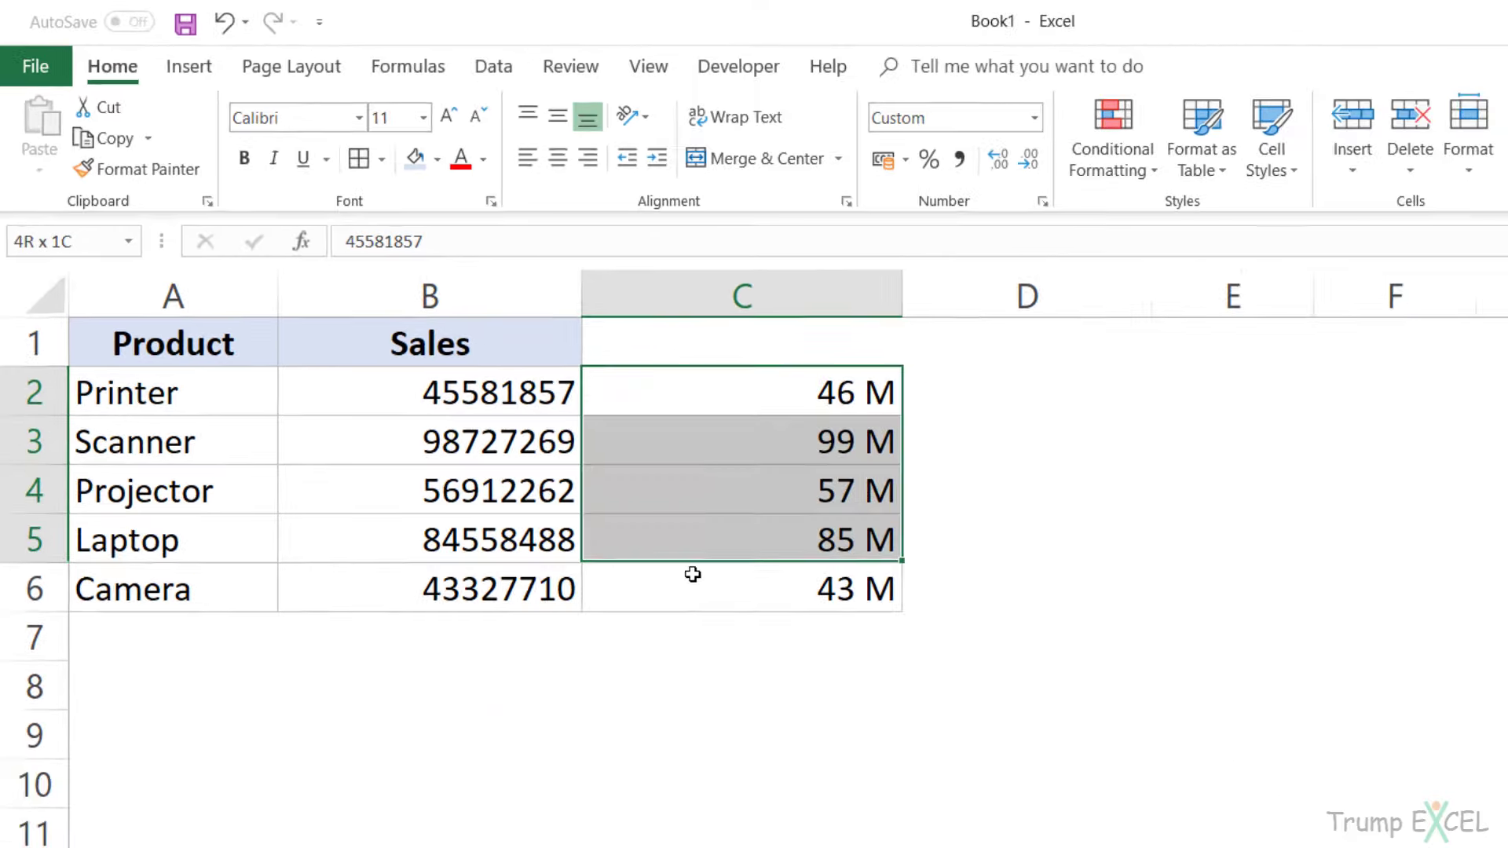
{"action": "key", "text": "ctrl+1"}
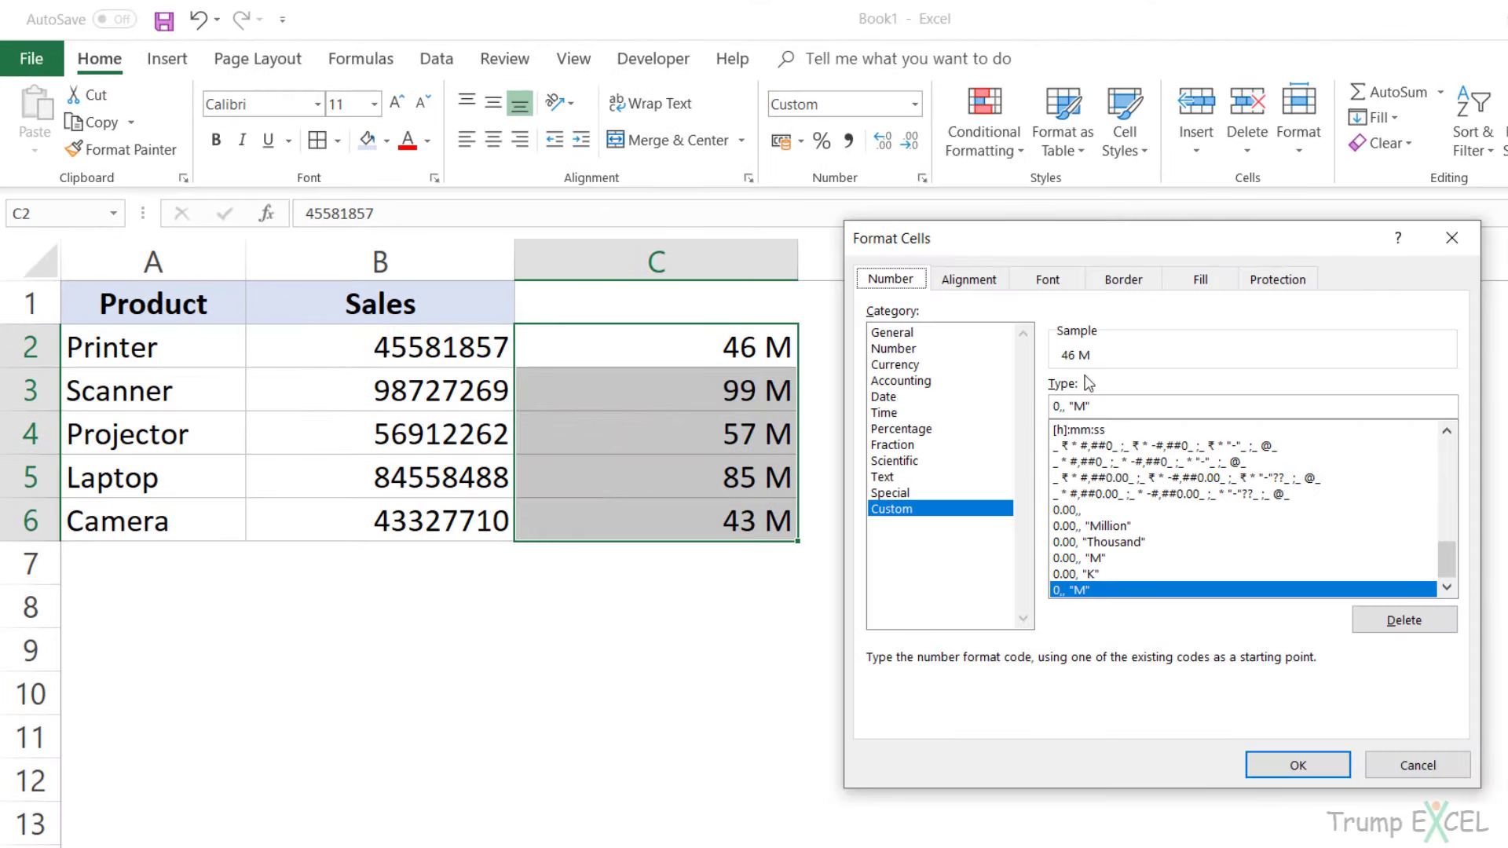
{"action": "key", "text": "Return"}
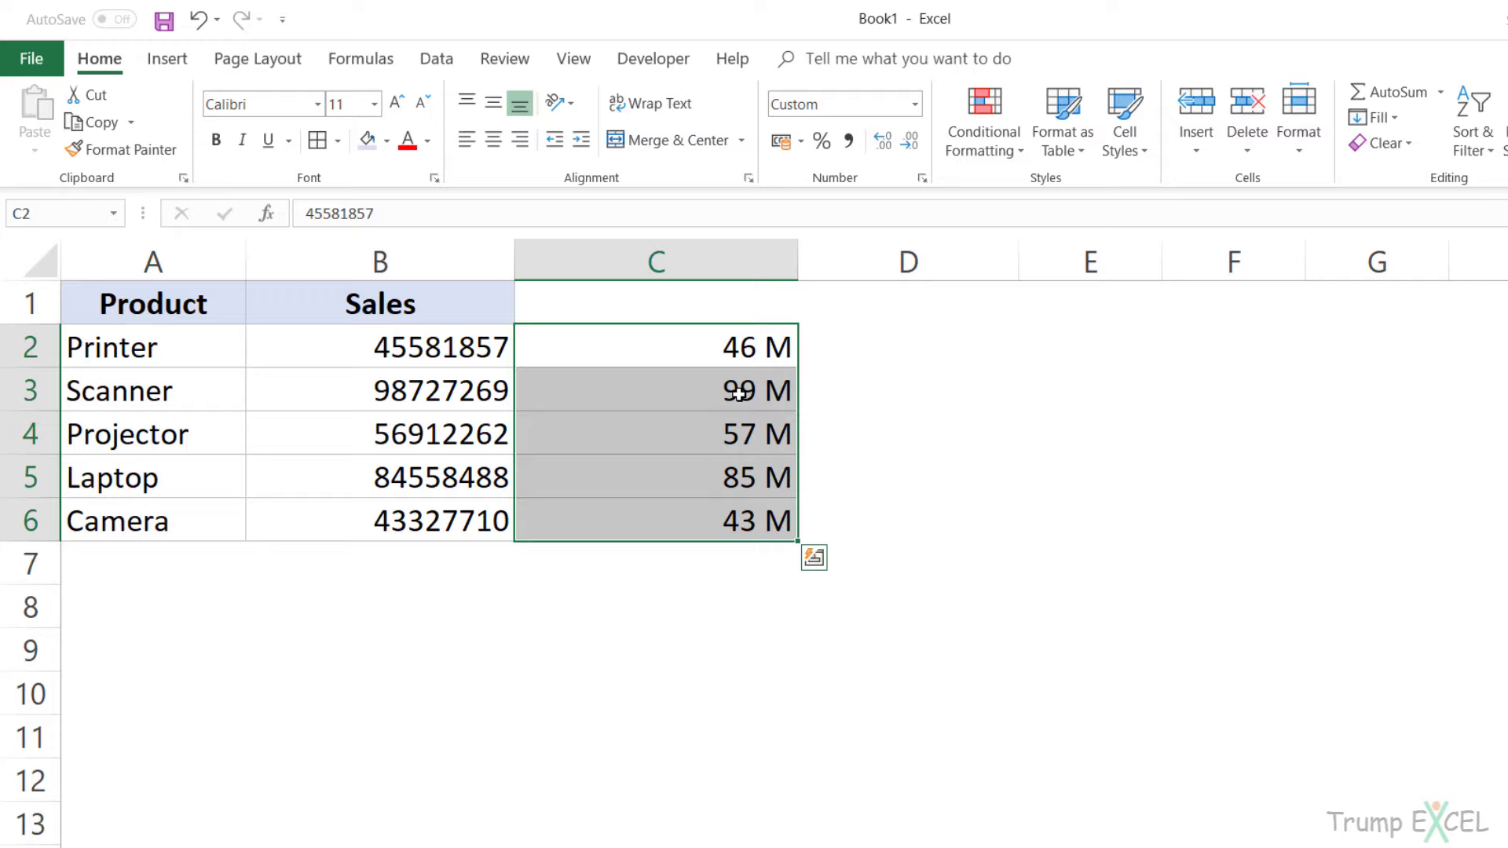
{"action": "key", "text": "ctrl+1"}
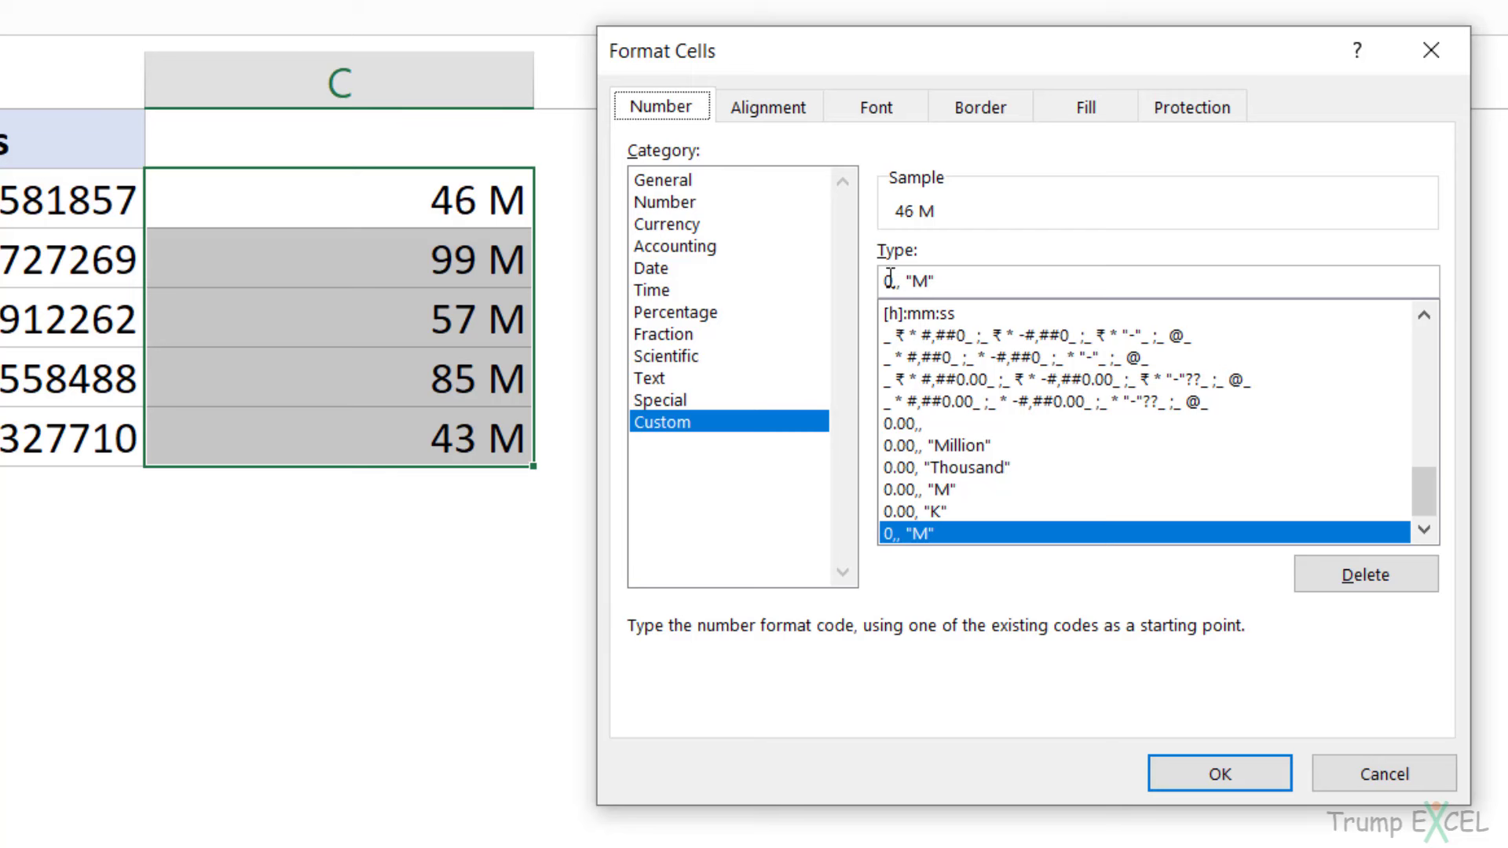
{"action": "left_click", "coordinate": [890, 281]}
{"action": "type", "text": "0"}
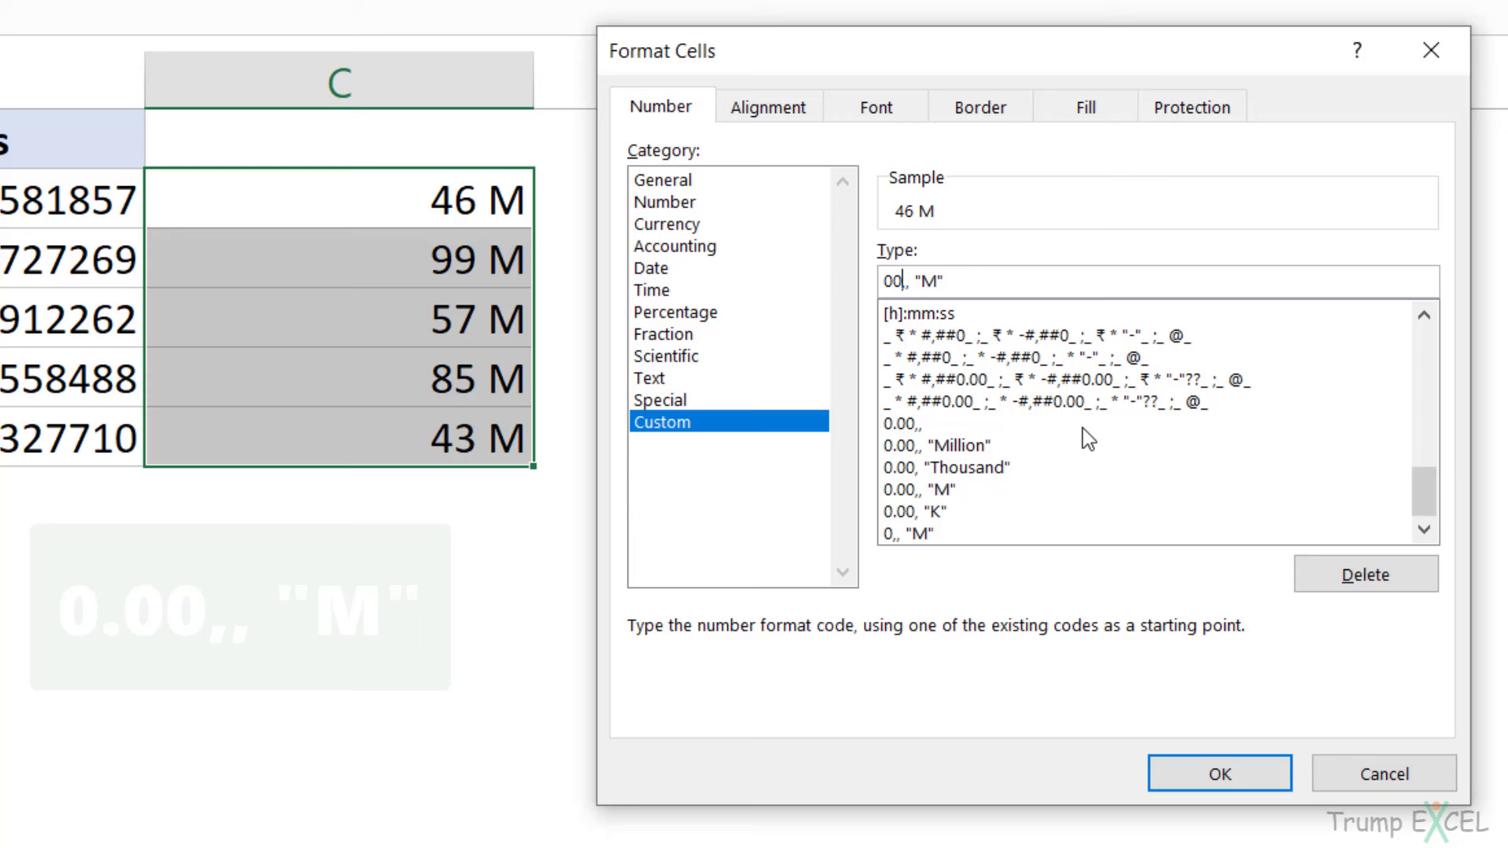
{"action": "key", "text": "BackSpace"}
{"action": "type", "text": ".00"}
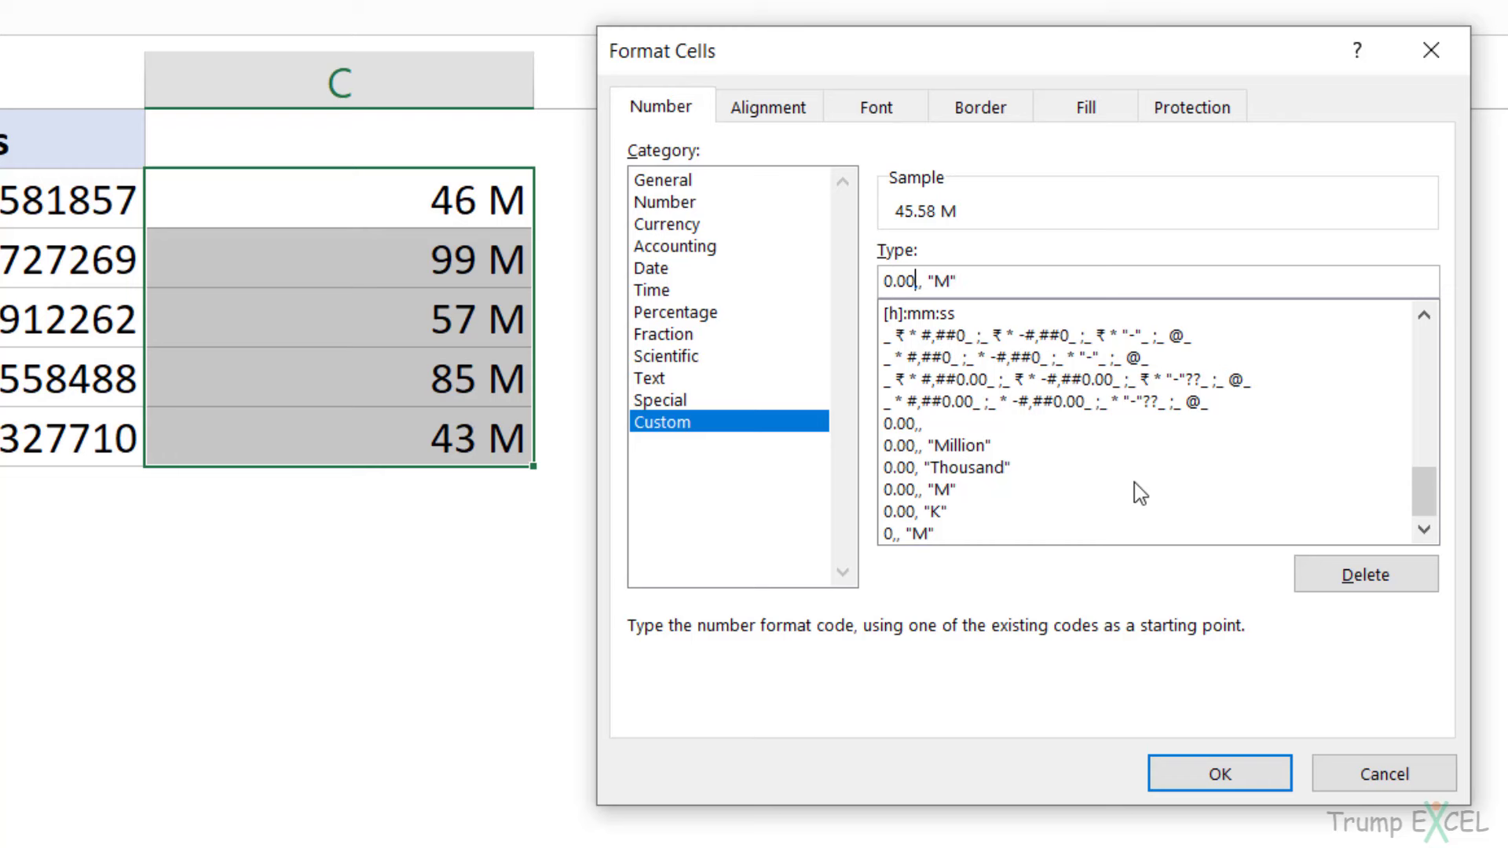
{"action": "left_click", "coordinate": [1242, 770]}
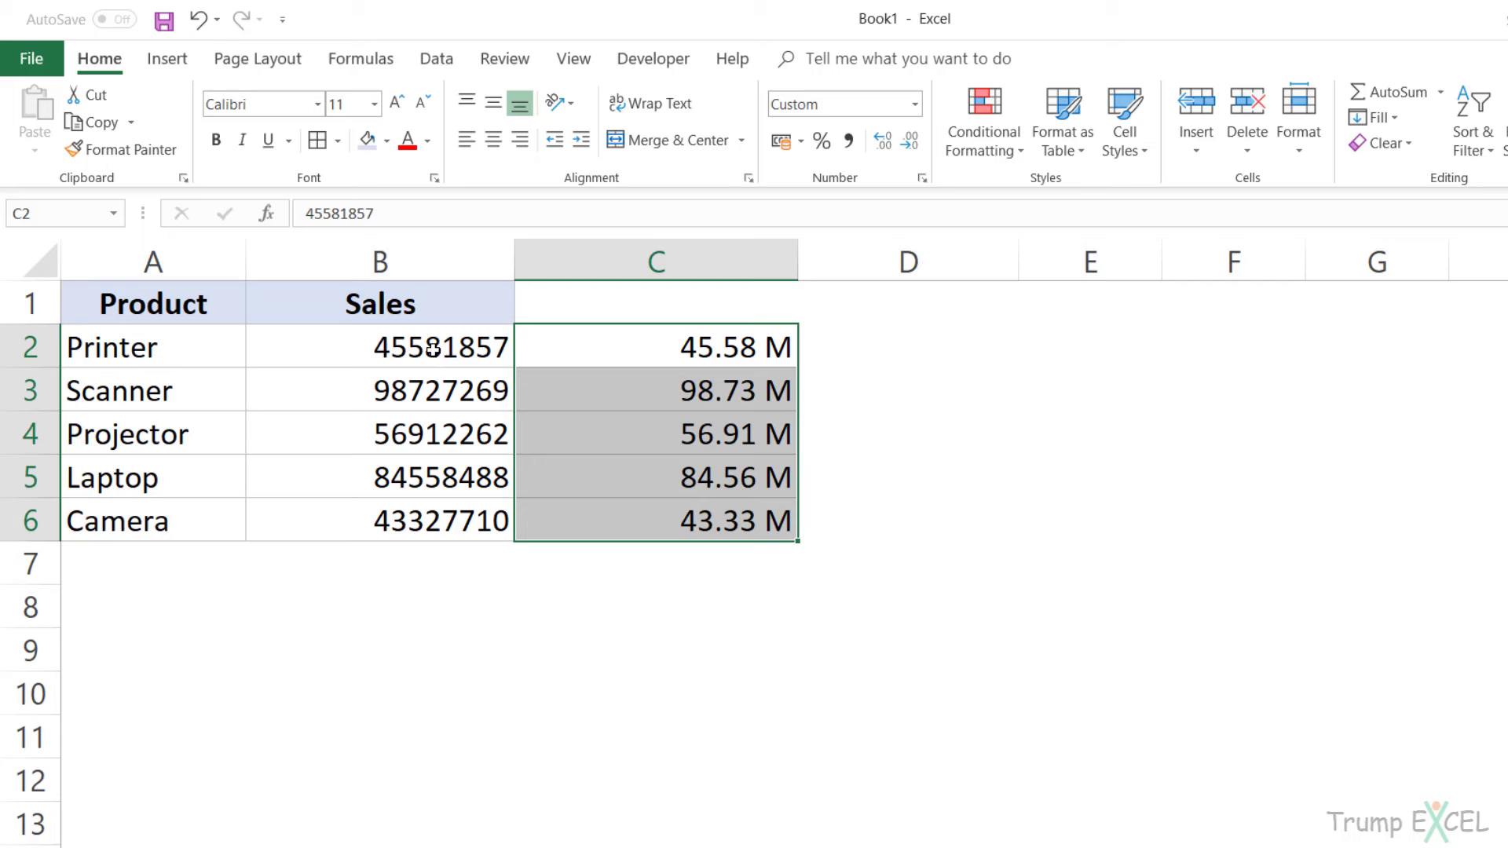
Copy the Sales figures from B2:B6 into D2:D6.
{"action": "mouse_move", "coordinate": [432, 349]}
{"action": "left_mouse_down"}
{"action": "mouse_move", "coordinate": [498, 474]}
{"action": "mouse_move", "coordinate": [423, 514]}
{"action": "left_mouse_up"}
{"action": "key", "text": "ctrl+c"}
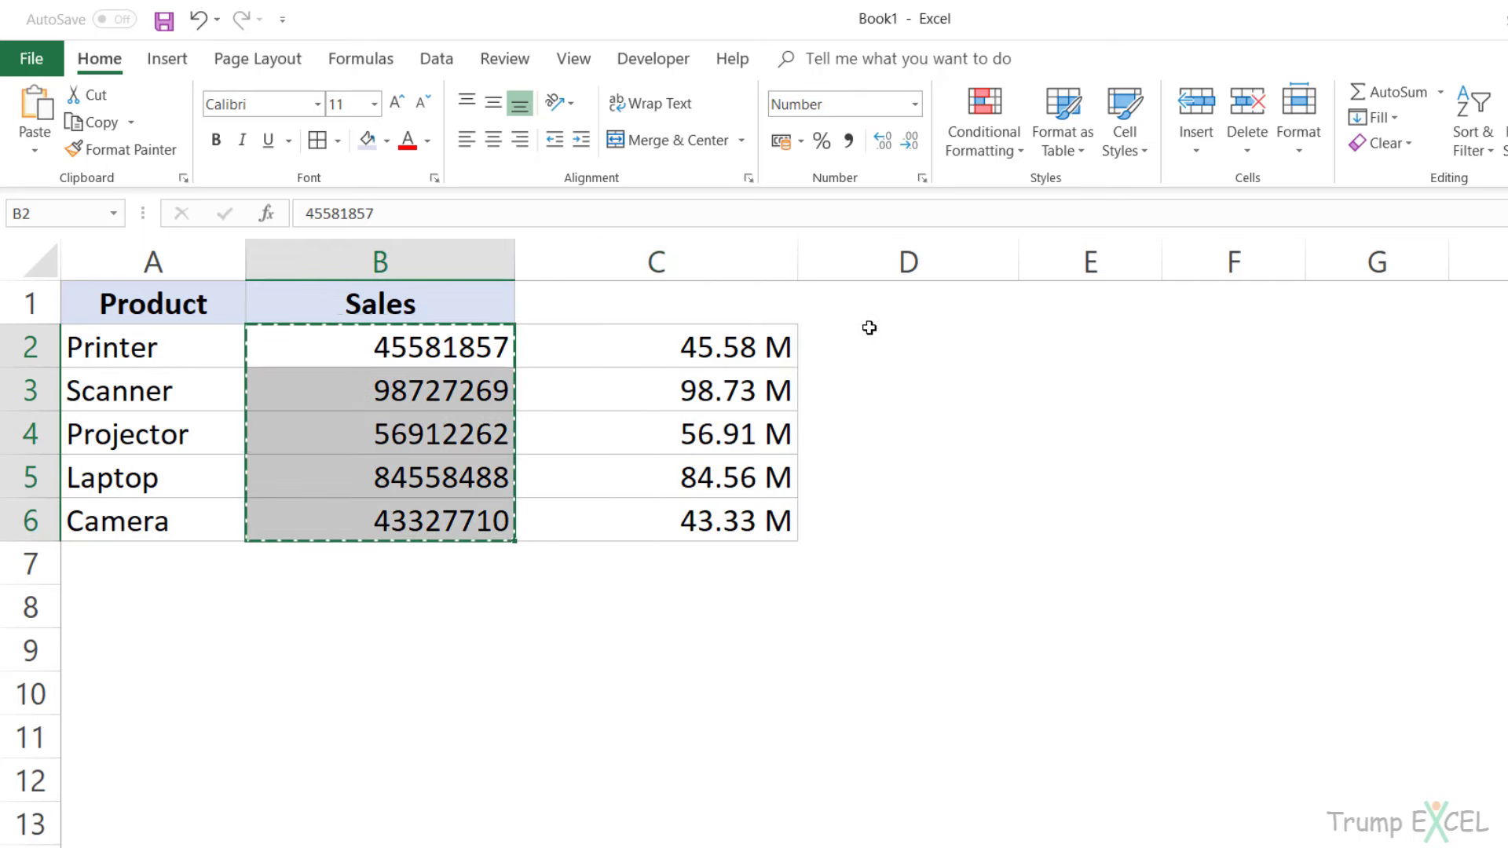
{"action": "left_click", "coordinate": [895, 330]}
{"action": "key", "text": "ctrl+v"}
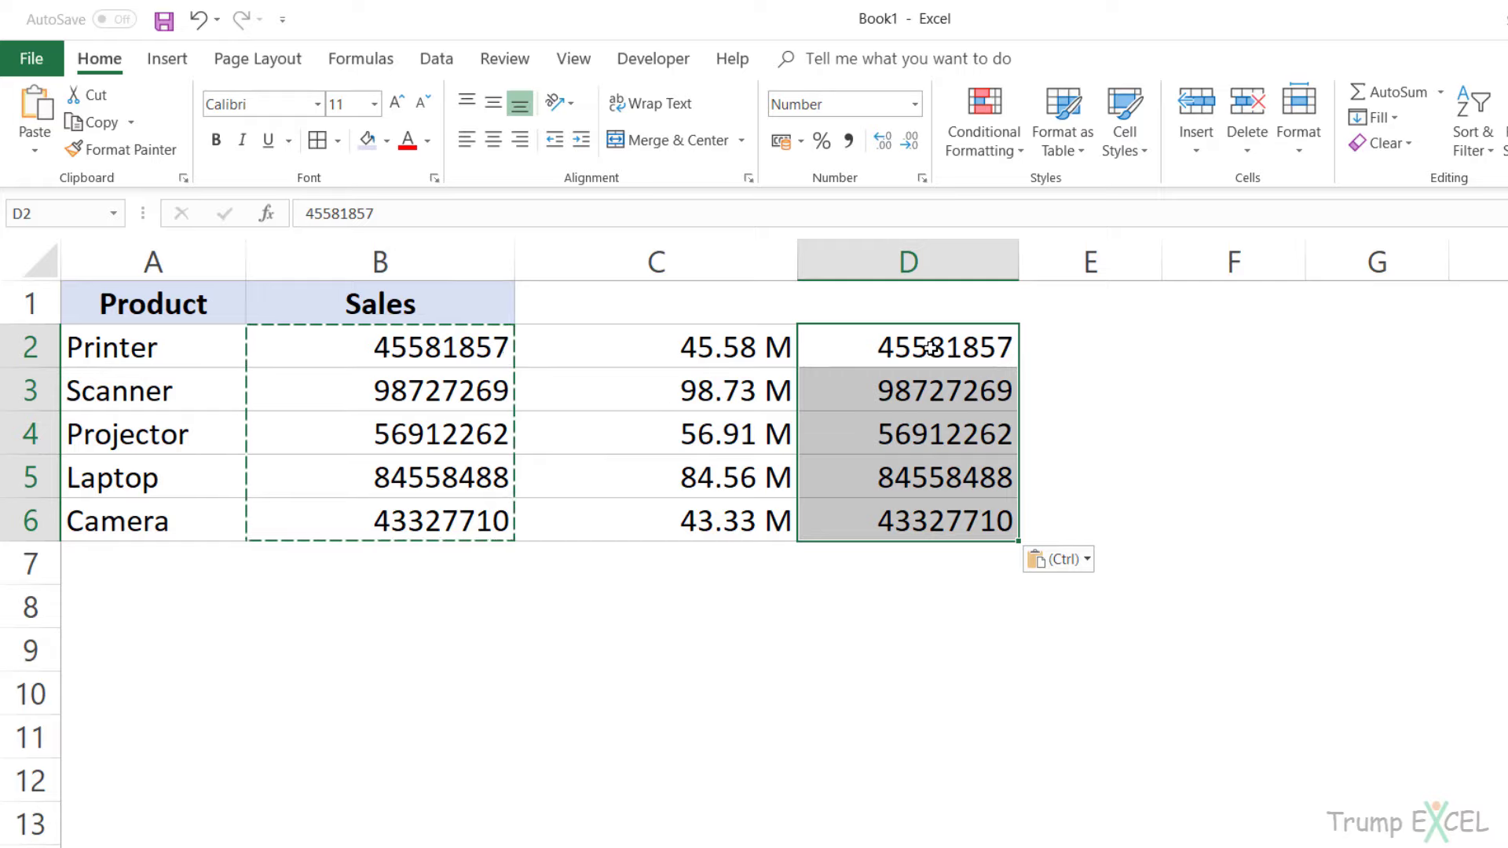
{"action": "key", "text": "Escape"}
Give D2:D6 the custom format 0.00, "K" so values read like 45581.86 K.
{"action": "key", "text": "ctrl+1"}
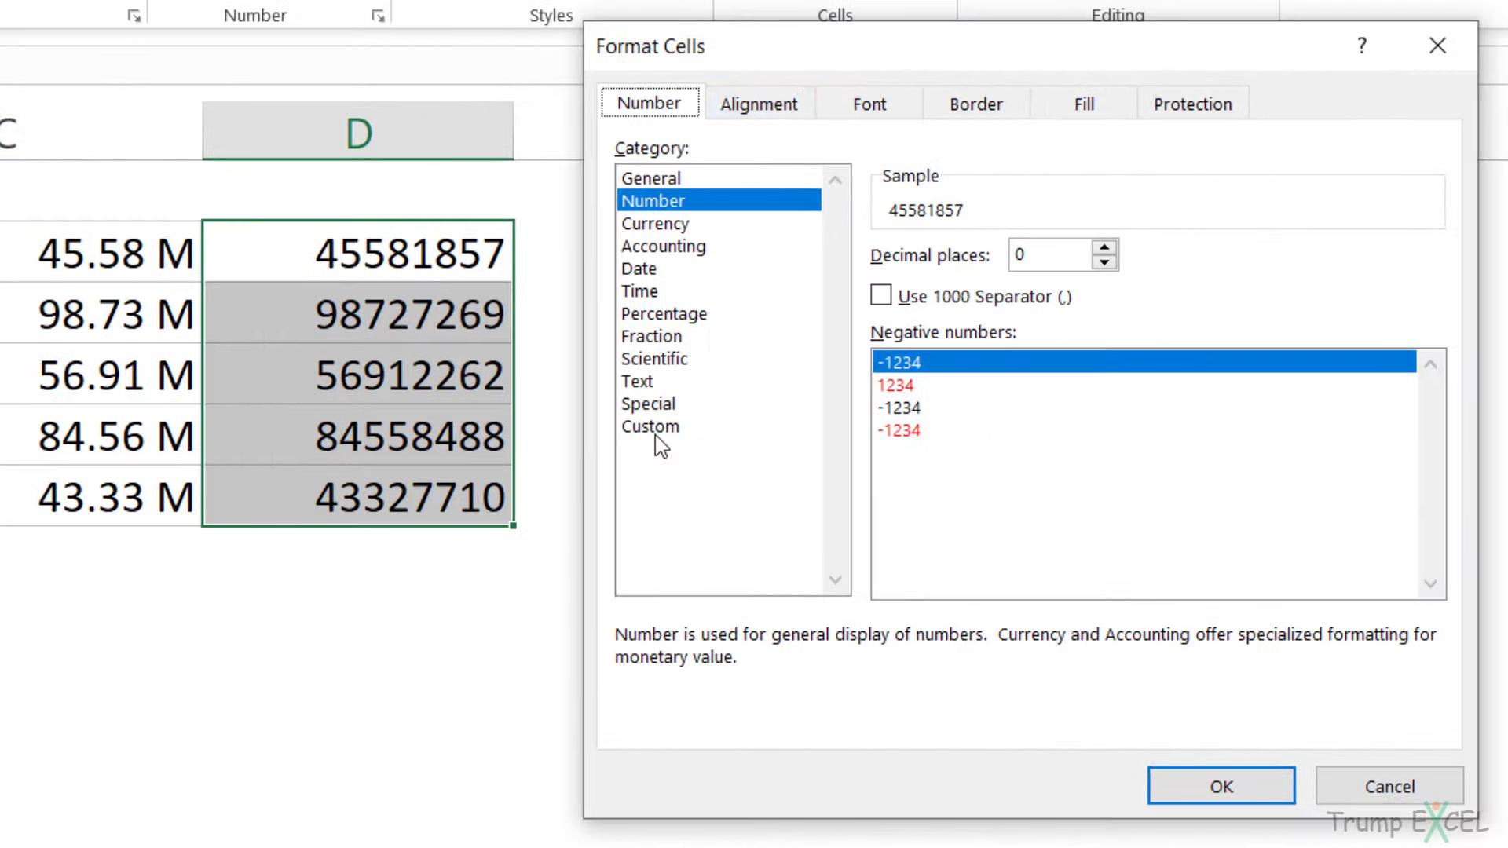
{"action": "left_click", "coordinate": [837, 482]}
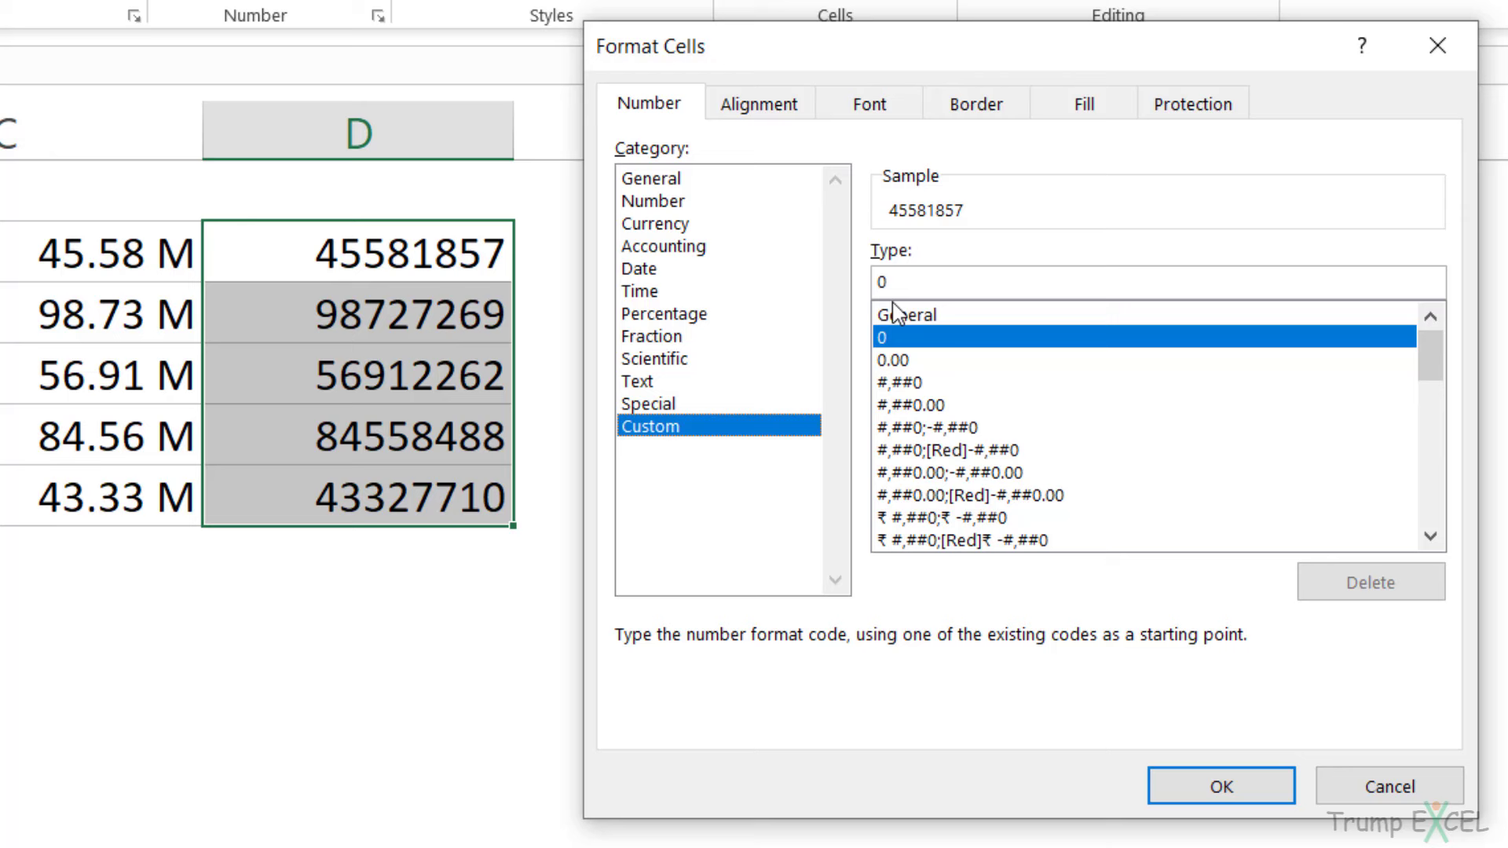
{"action": "left_click_drag", "start_coordinate": [891, 283], "coordinate": [854, 282]}
{"action": "type", "text": "0.0"}
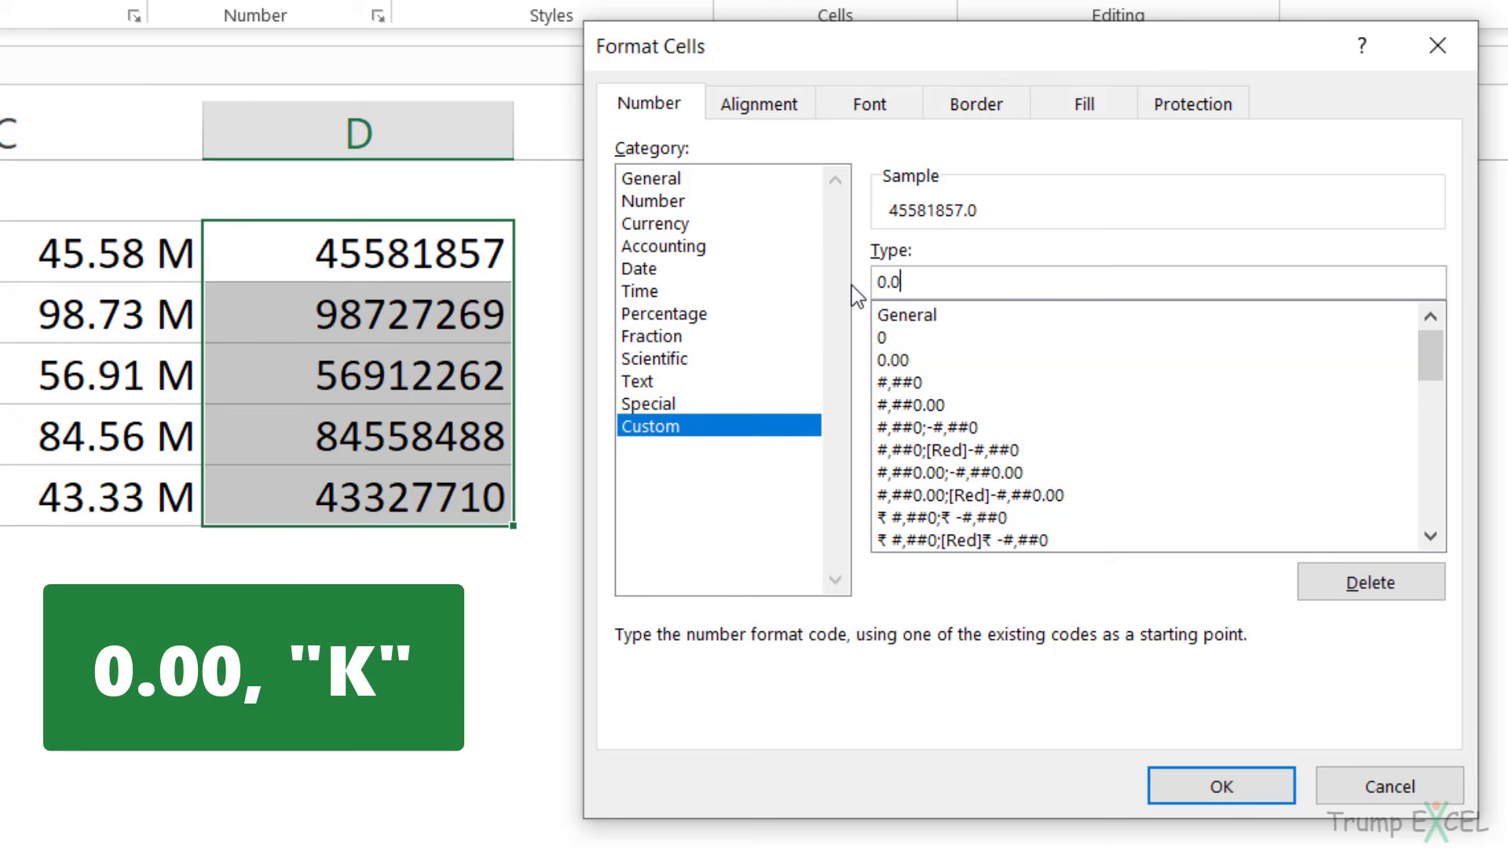
{"action": "type", "text": "0, \"K"}
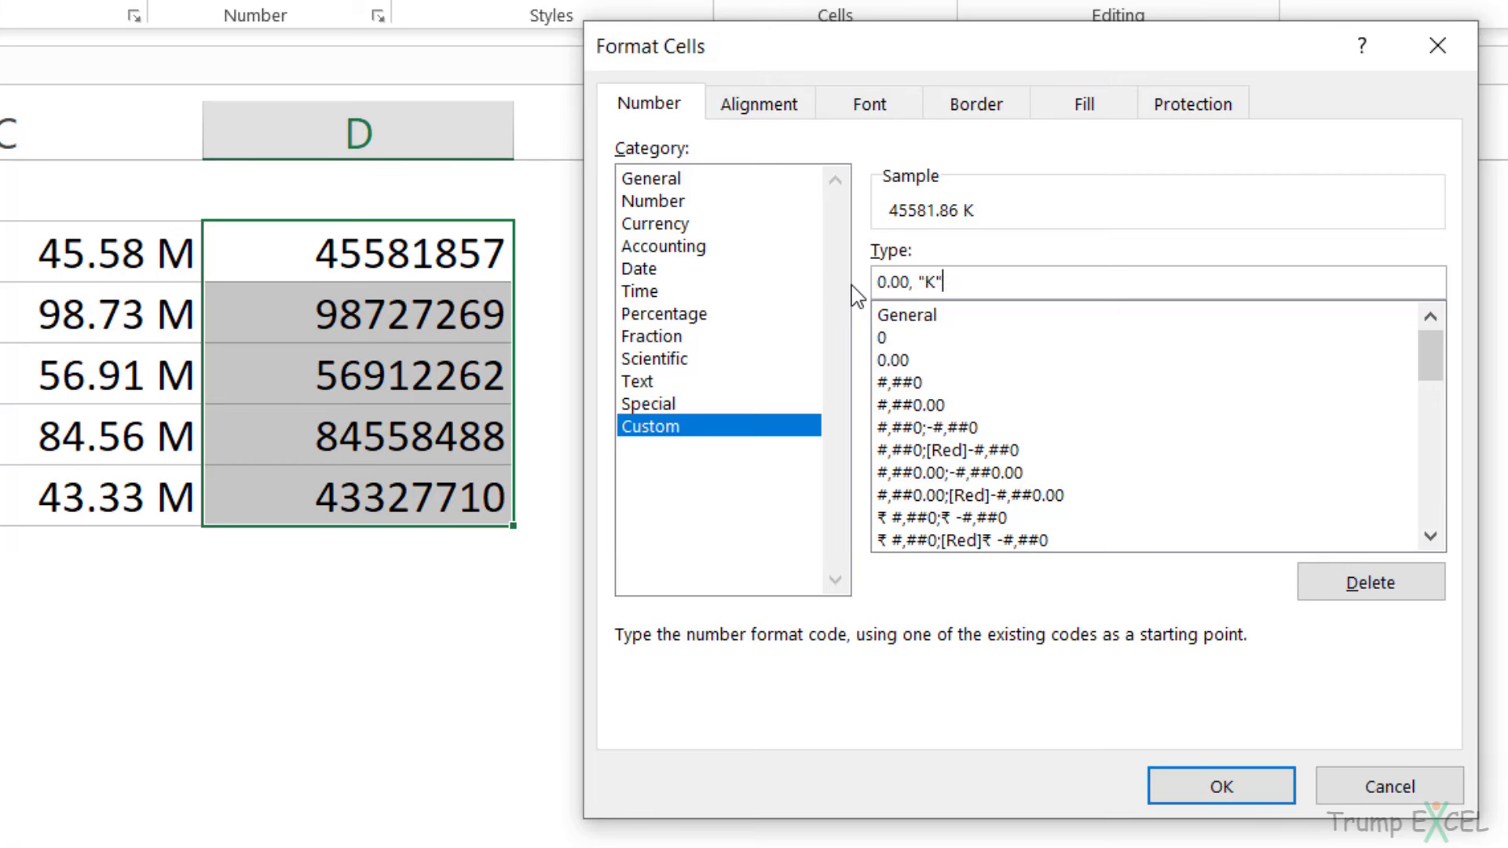
{"action": "left_click", "coordinate": [1218, 785]}
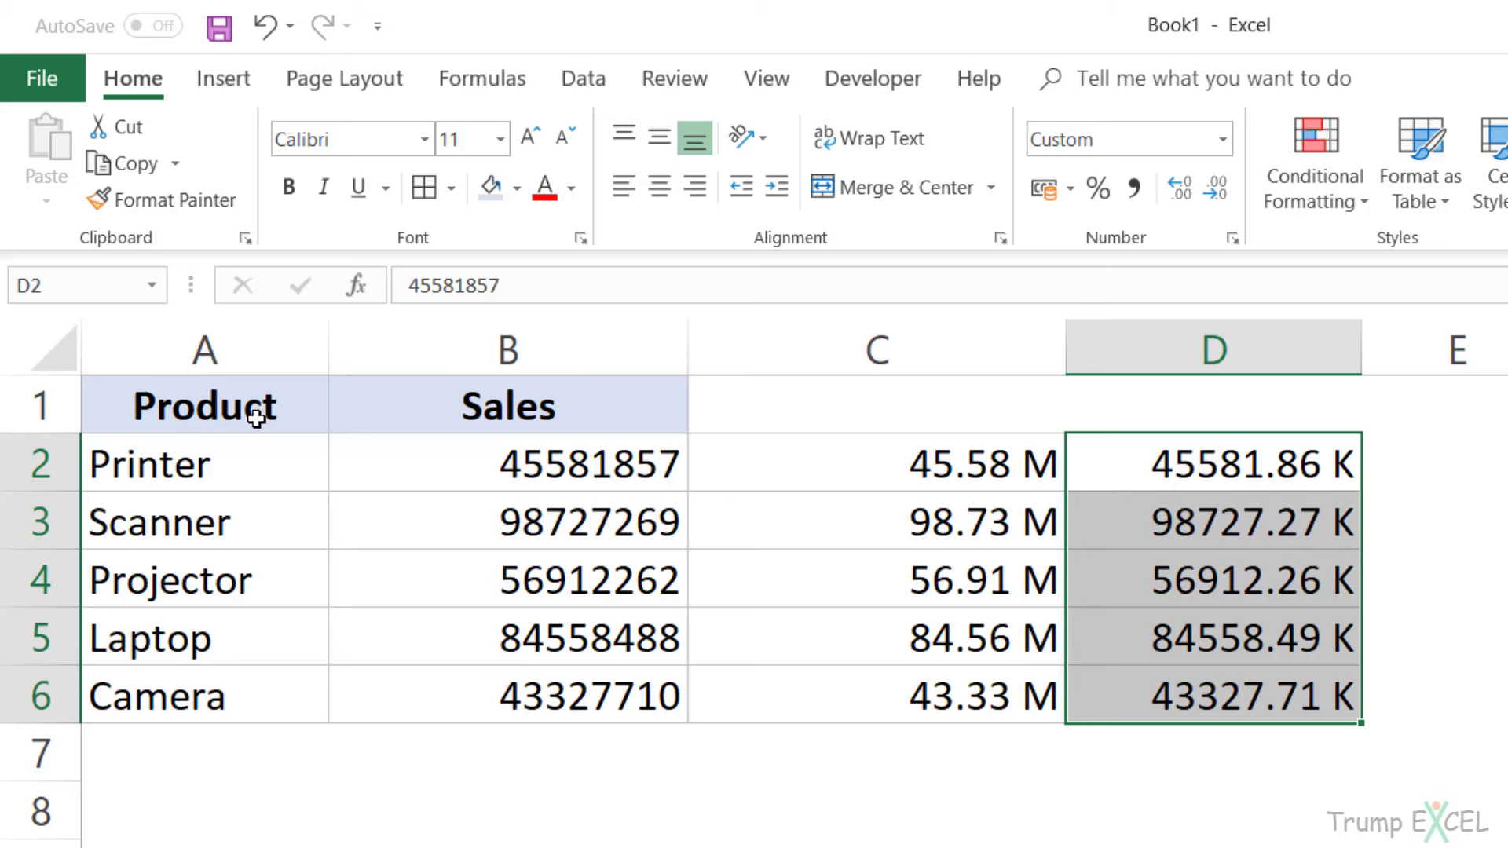
Delete the helper columns C and D.
{"action": "left_click_drag", "start_coordinate": [877, 351], "coordinate": [1110, 353]}
{"action": "right_click", "coordinate": [1114, 355]}
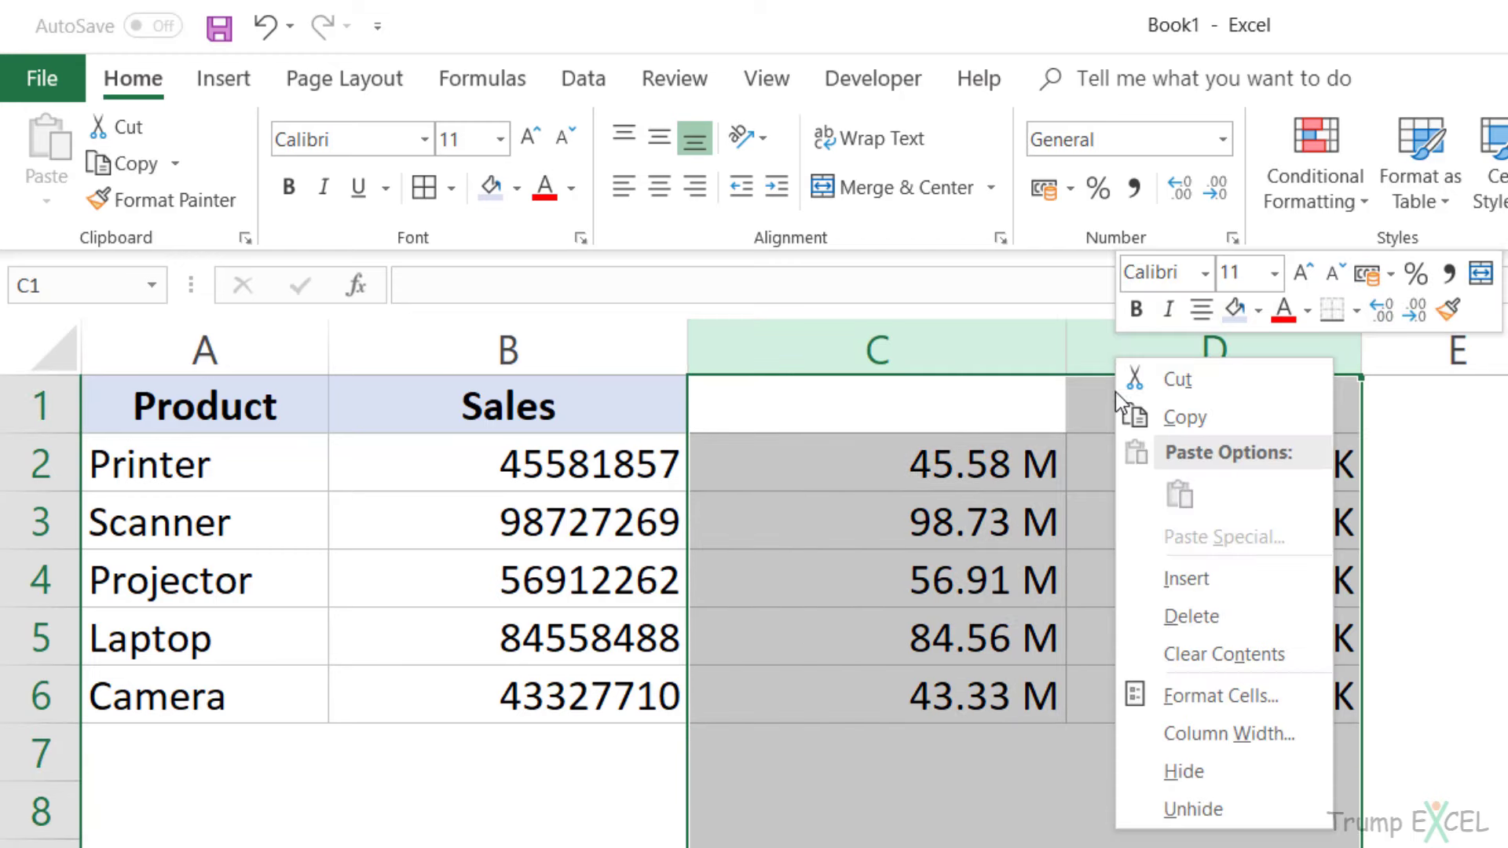
{"action": "left_click", "coordinate": [1191, 616]}
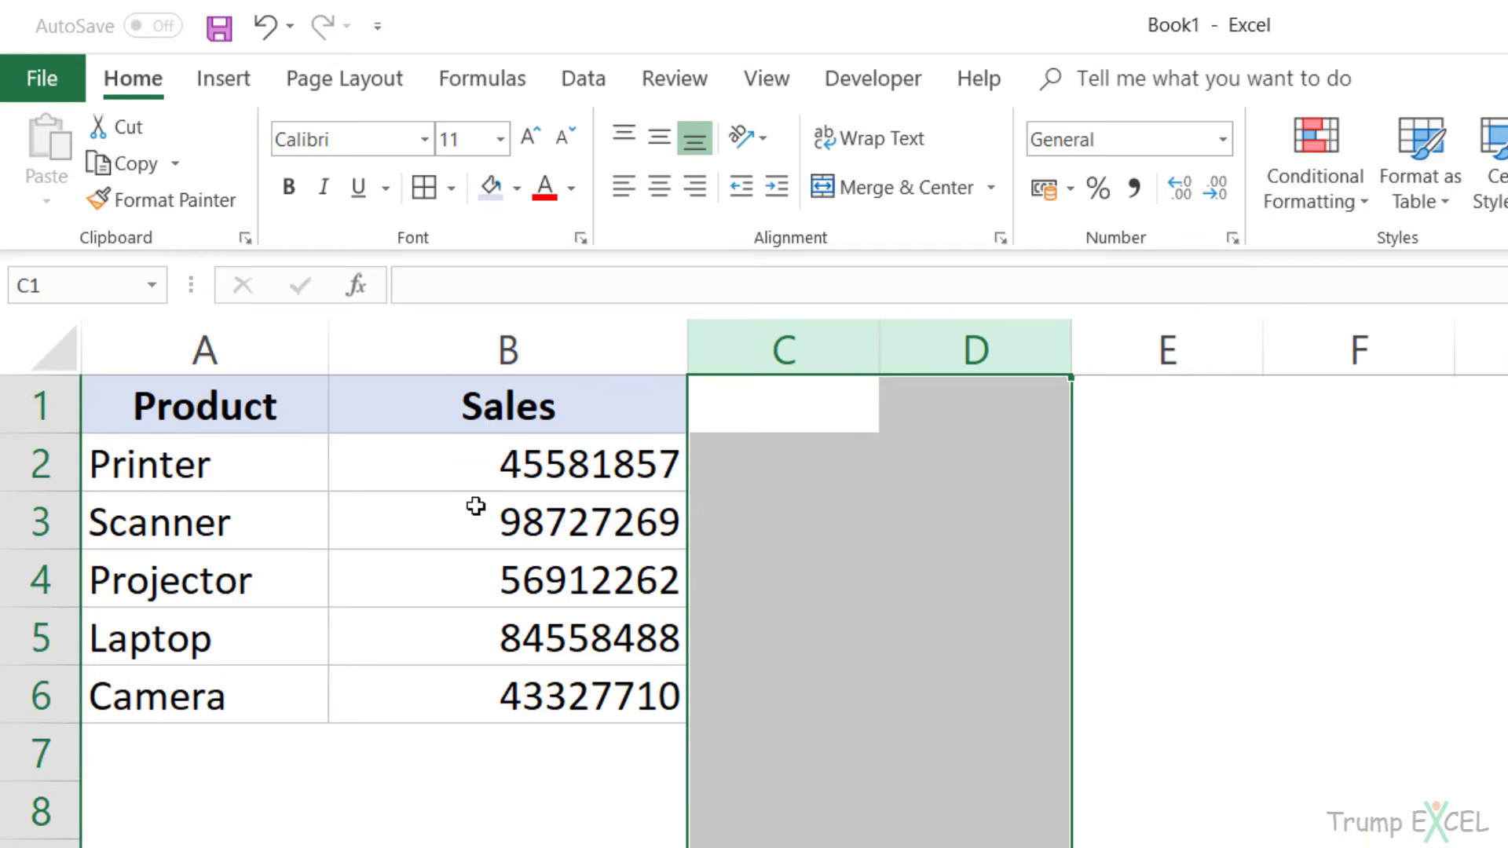
Insert a clustered column chart of Product and Sales from A1:B6 and shrink it.
{"action": "left_click_drag", "start_coordinate": [227, 422], "coordinate": [492, 691]}
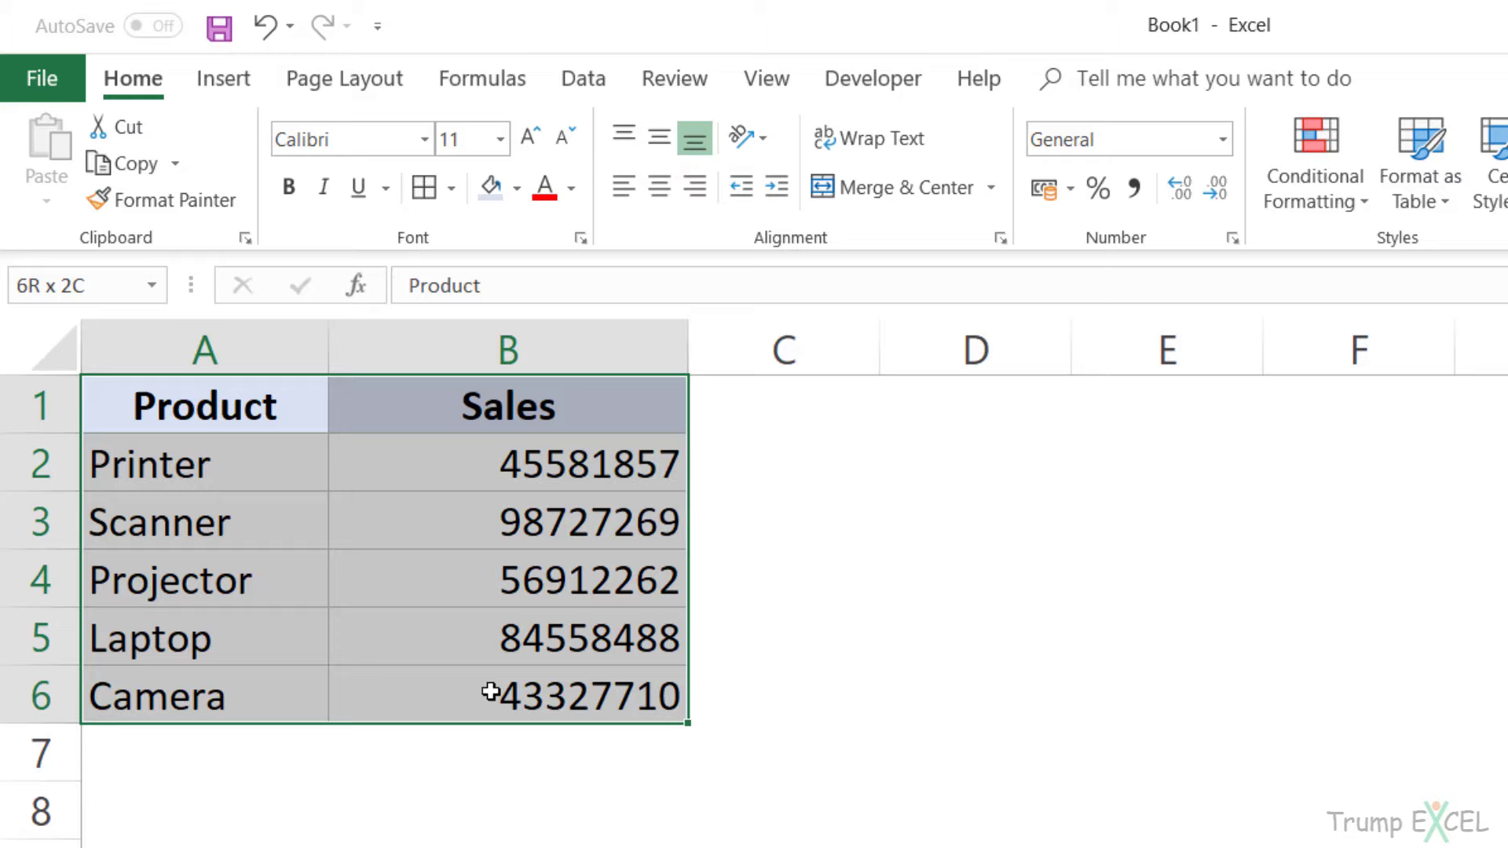
{"action": "left_click", "coordinate": [224, 78]}
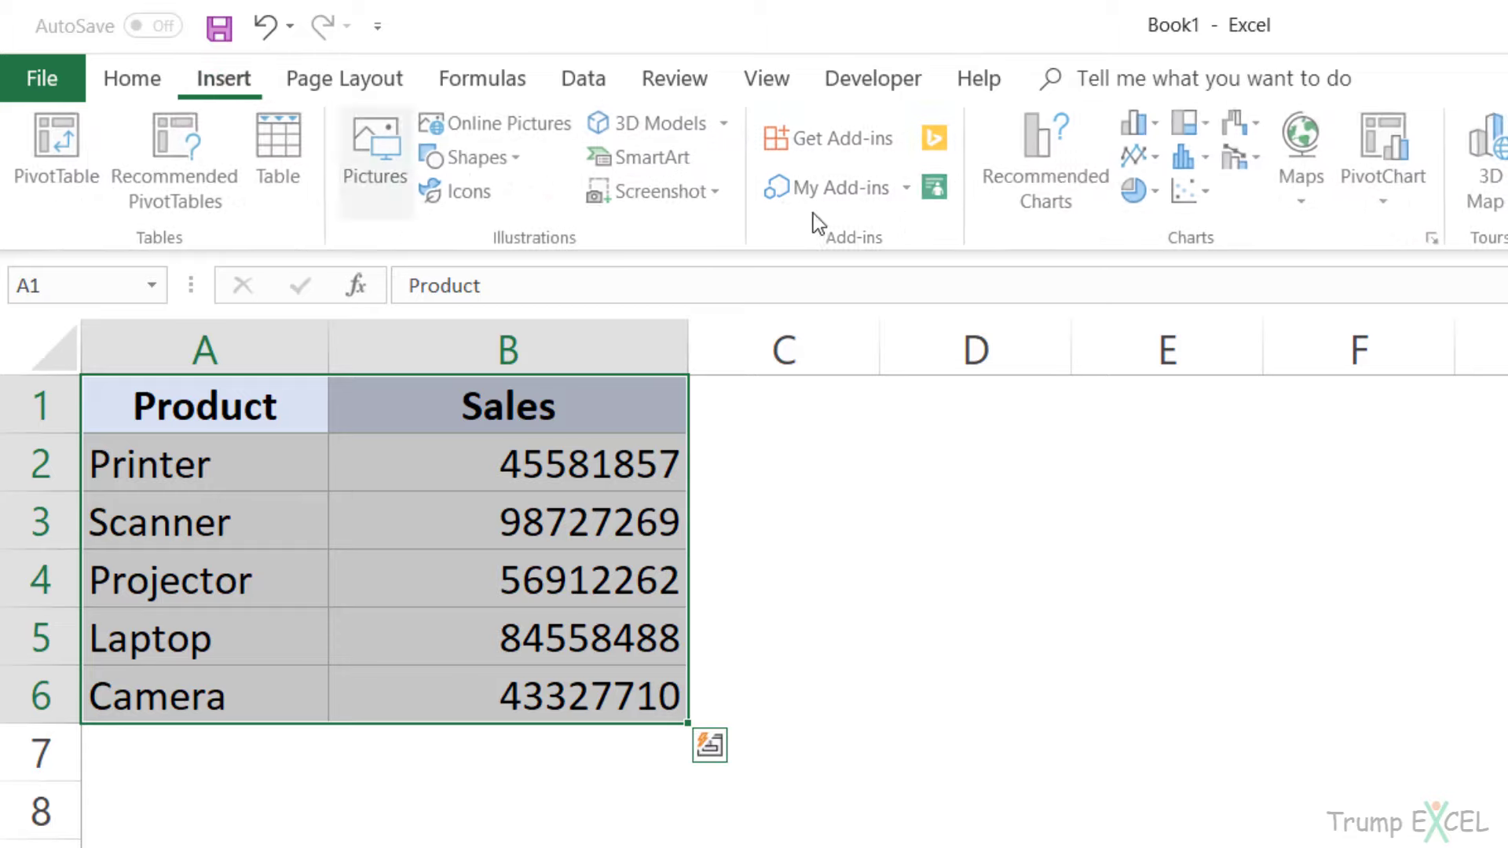
{"action": "left_click", "coordinate": [1142, 125]}
{"action": "left_click", "coordinate": [1122, 212]}
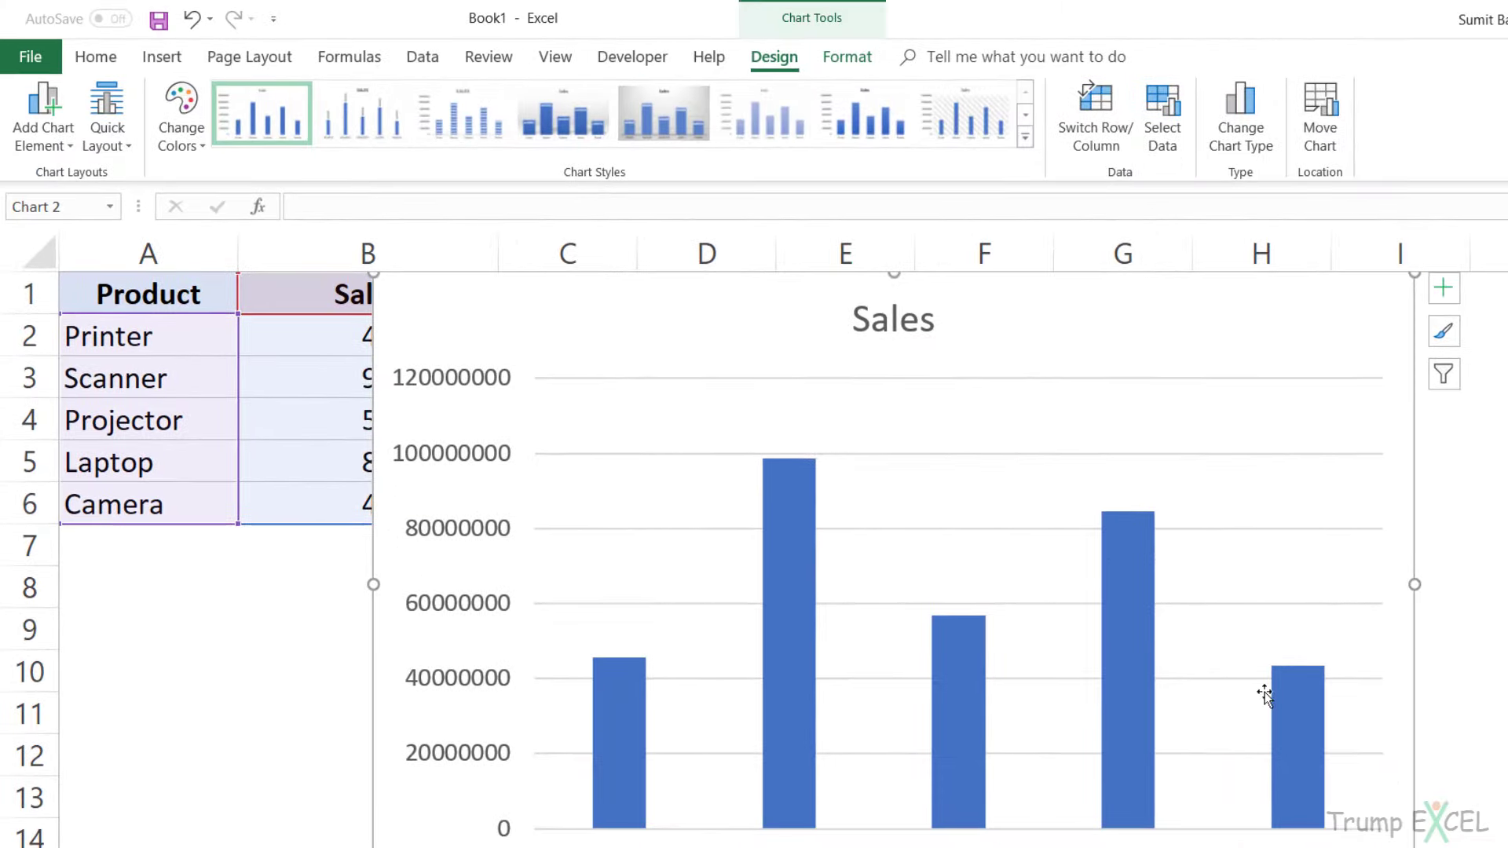
{"action": "scroll", "coordinate": [1299, 715], "scroll_direction": "down", "scroll_amount": 2, "text": "ctrl"}
{"action": "scroll", "coordinate": [1178, 754], "scroll_direction": "down", "scroll_amount": 1, "text": "ctrl"}
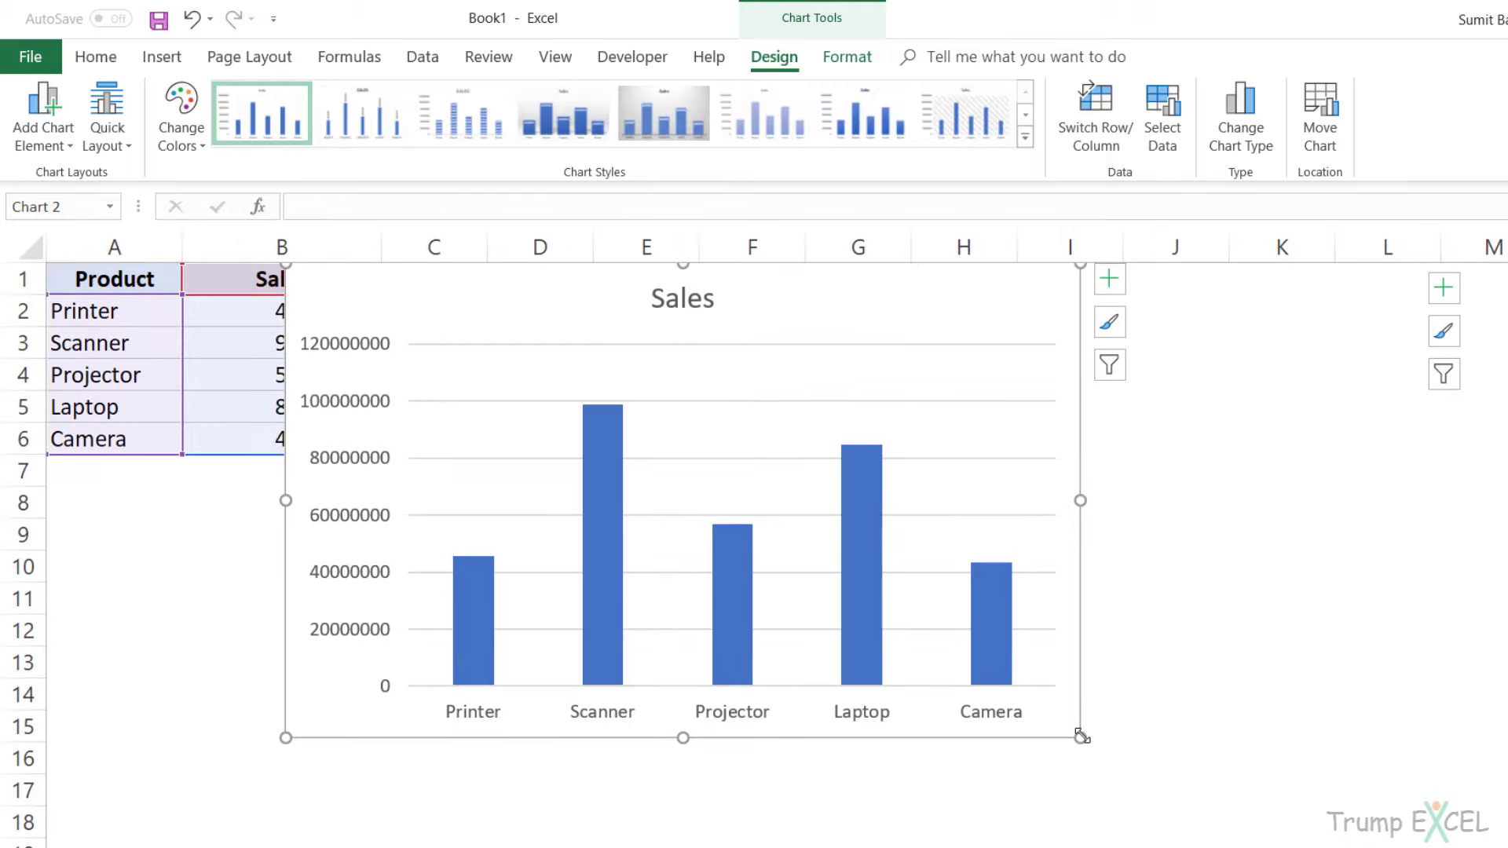
{"action": "mouse_move", "coordinate": [1080, 737]}
{"action": "left_mouse_down"}
{"action": "mouse_move", "coordinate": [927, 617]}
{"action": "mouse_move", "coordinate": [1116, 663]}
{"action": "left_mouse_up"}
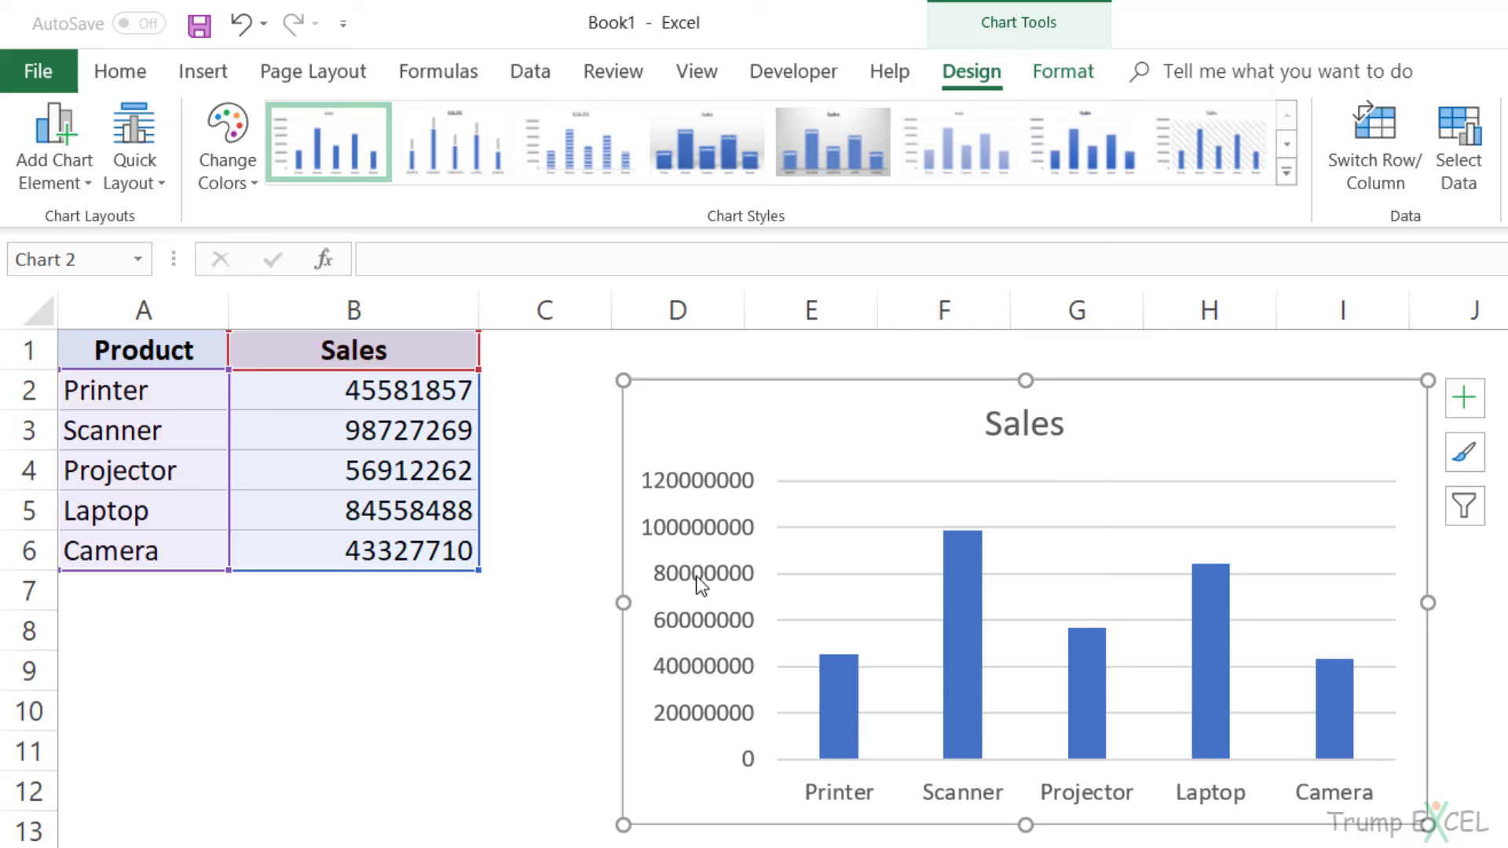
Set the chart's vertical axis Display units to Millions, so the axis reads 0 to 120.
{"action": "right_click", "coordinate": [694, 497]}
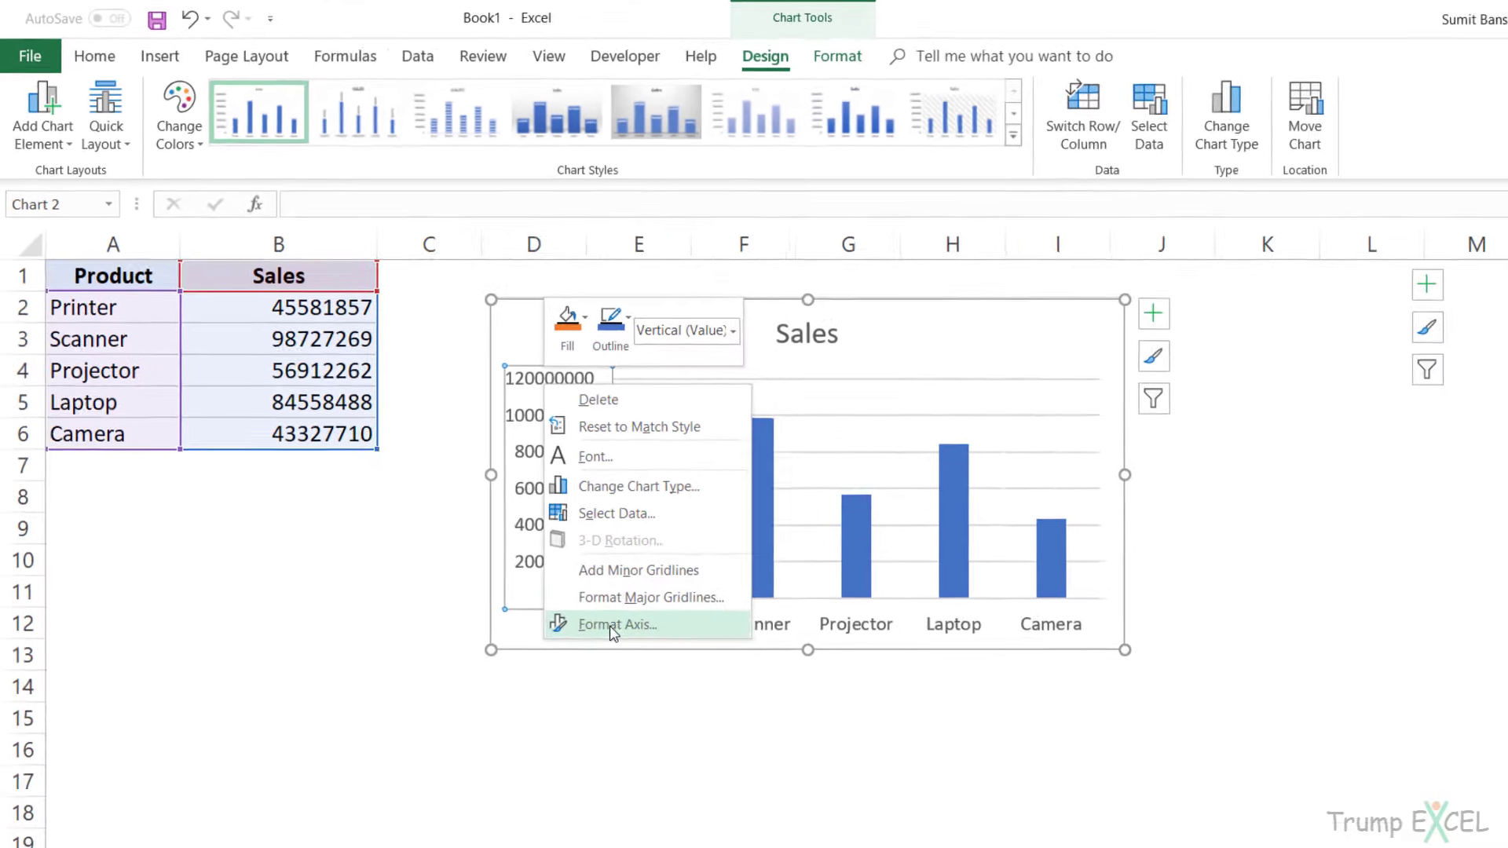
{"action": "left_click", "coordinate": [609, 626]}
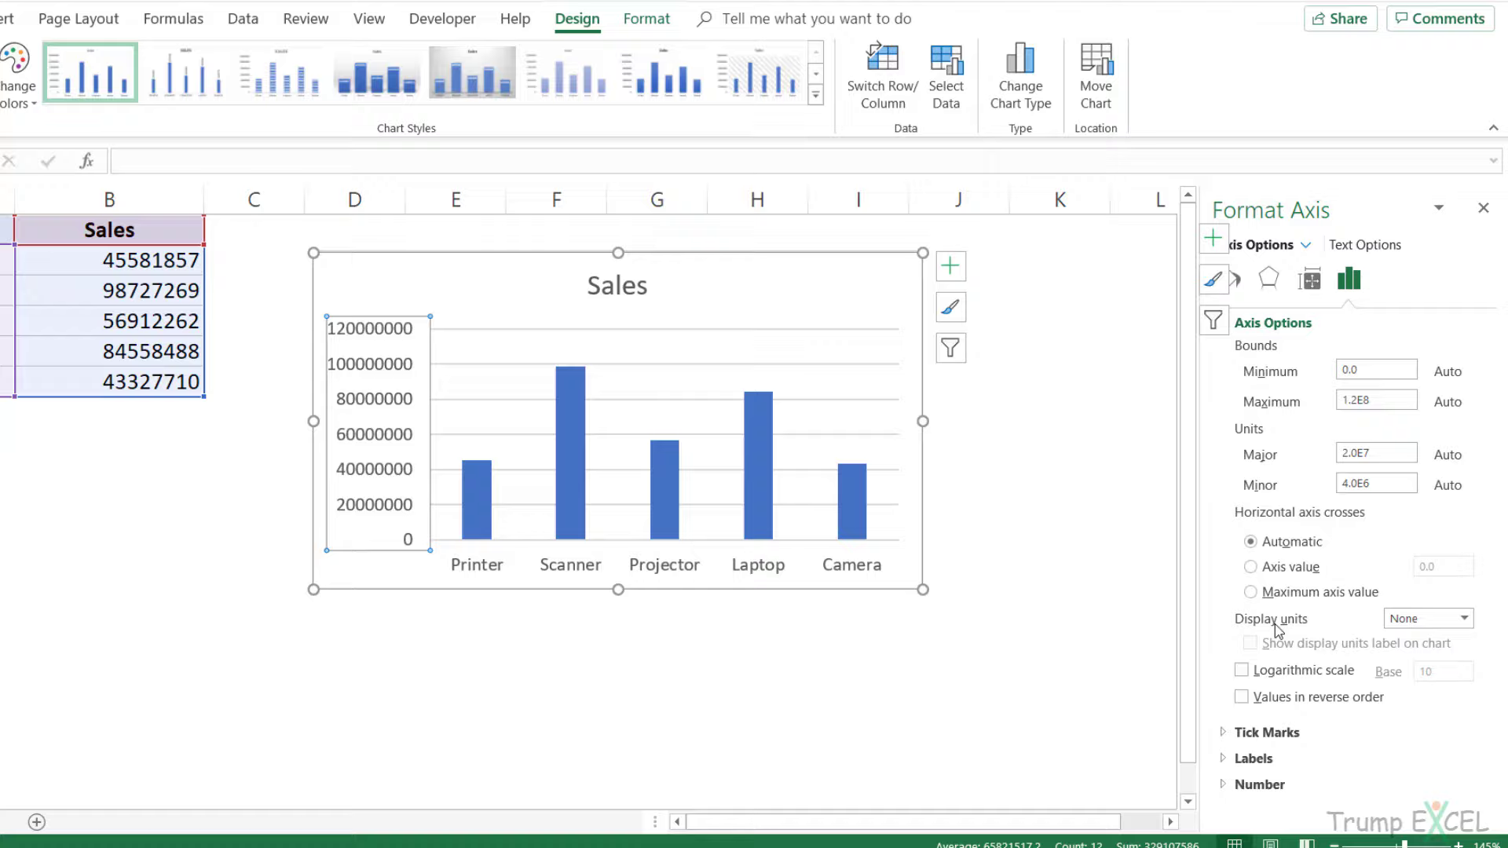
{"action": "left_click", "coordinate": [1370, 443]}
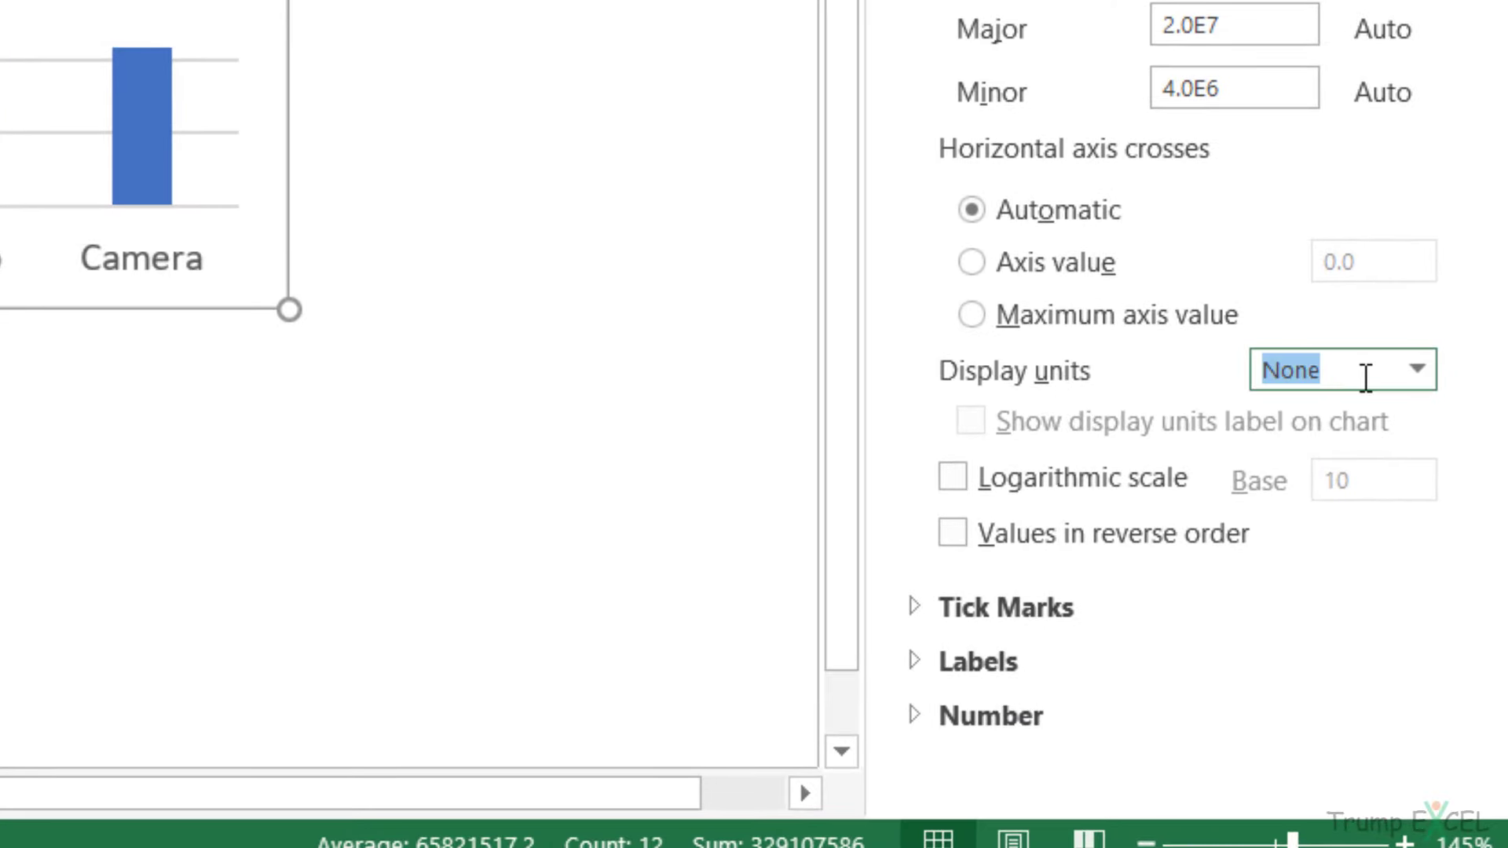
{"action": "left_click", "coordinate": [1419, 374]}
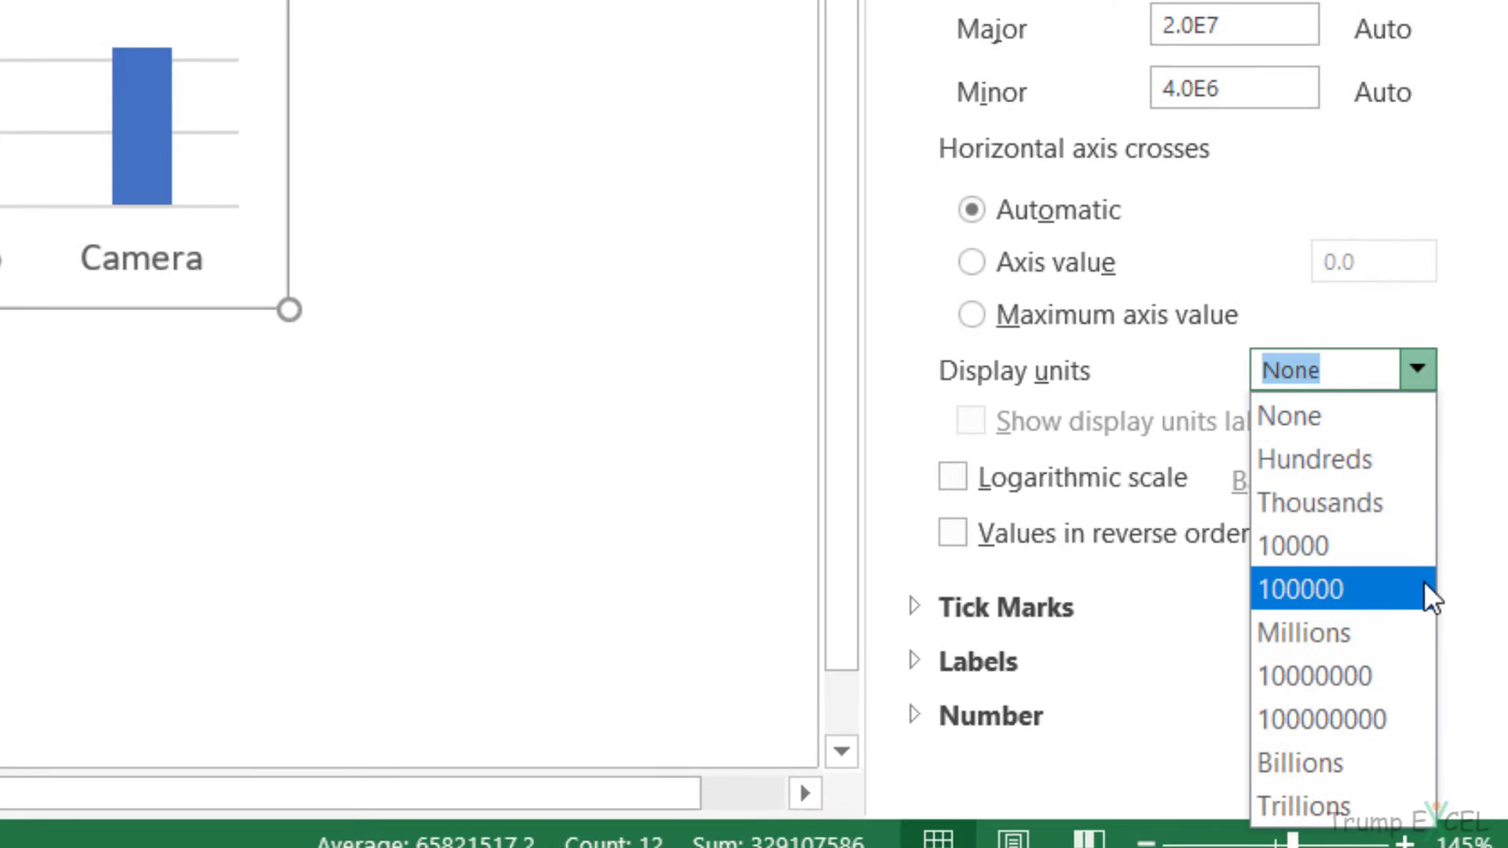
{"action": "left_click", "coordinate": [1406, 664]}
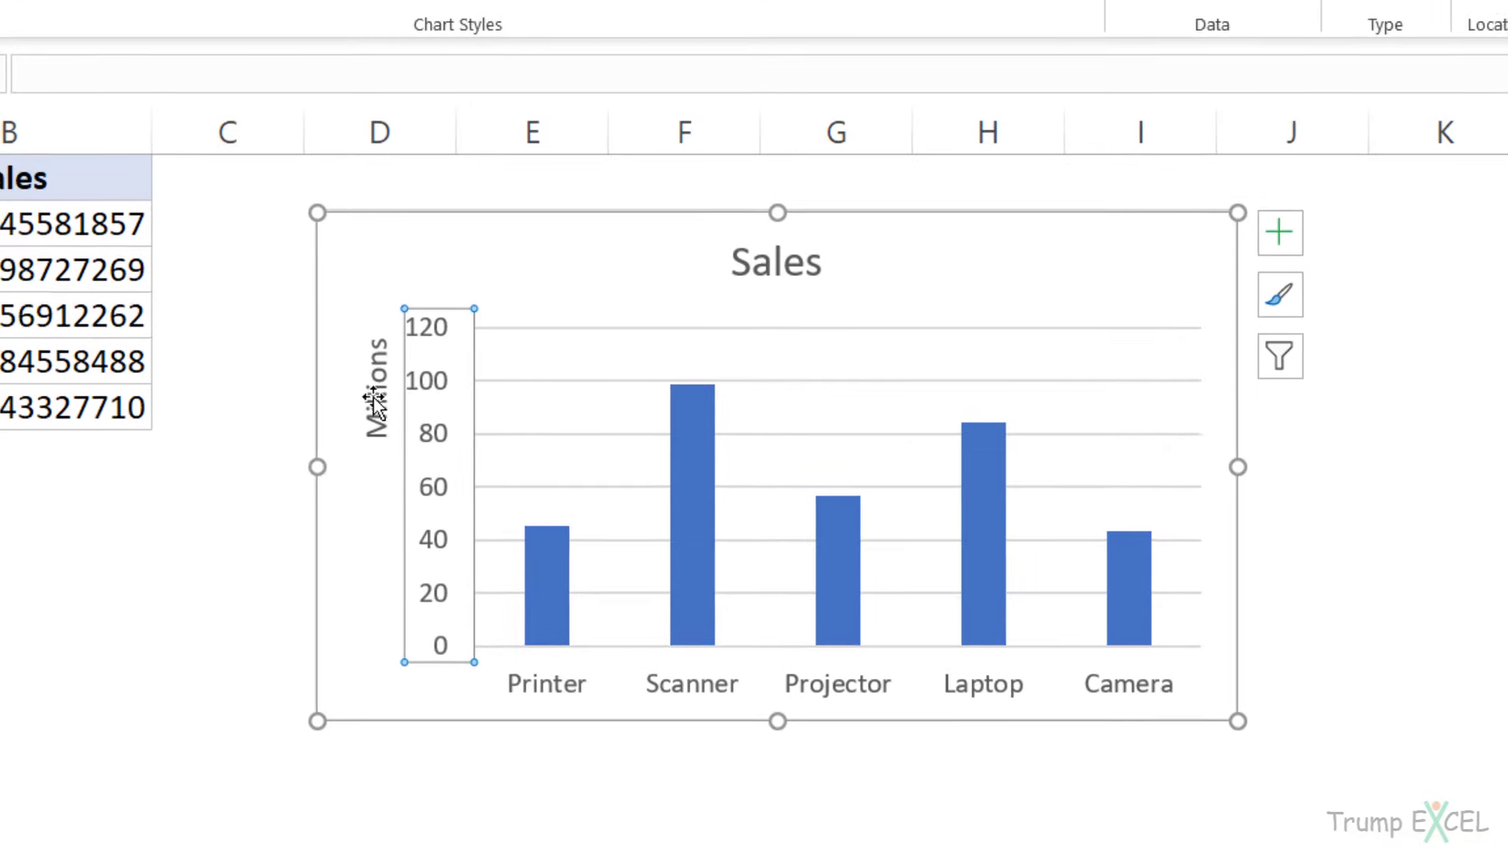
Add data labels to the Sales columns, reading 46, 99, 57, 85 and 43.
{"action": "right_click", "coordinate": [550, 588]}
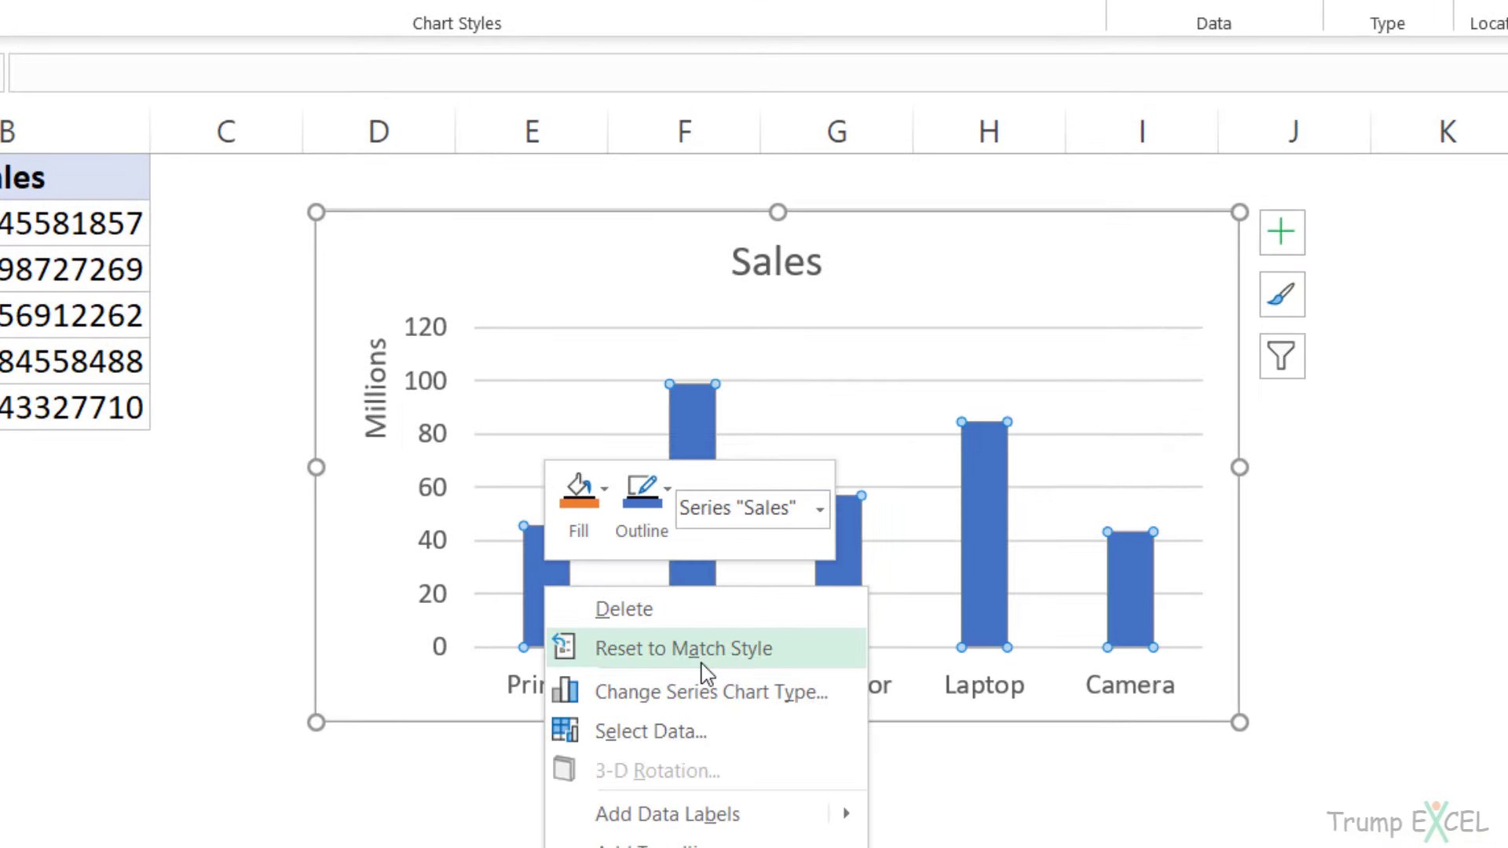
{"action": "left_click", "coordinate": [775, 817]}
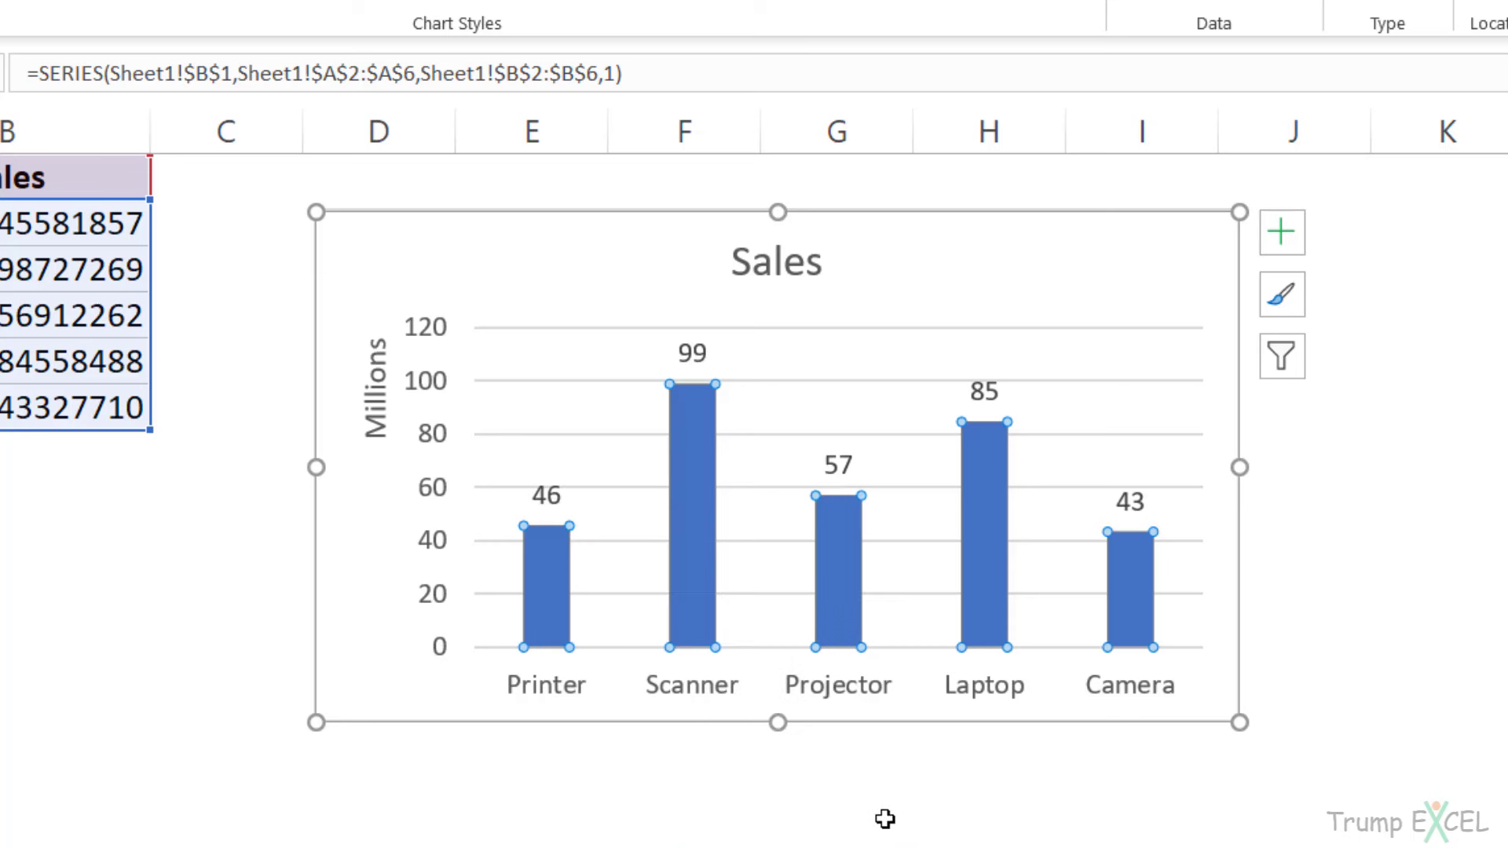